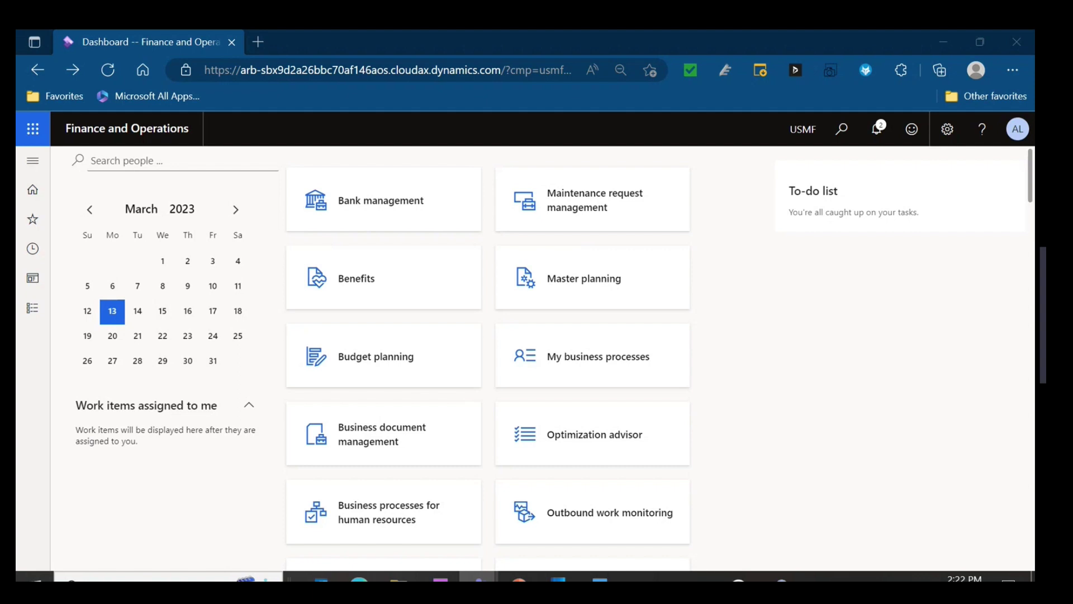
Go to the Warehouse management Fulfillment policies setup page
left_click(32, 163)
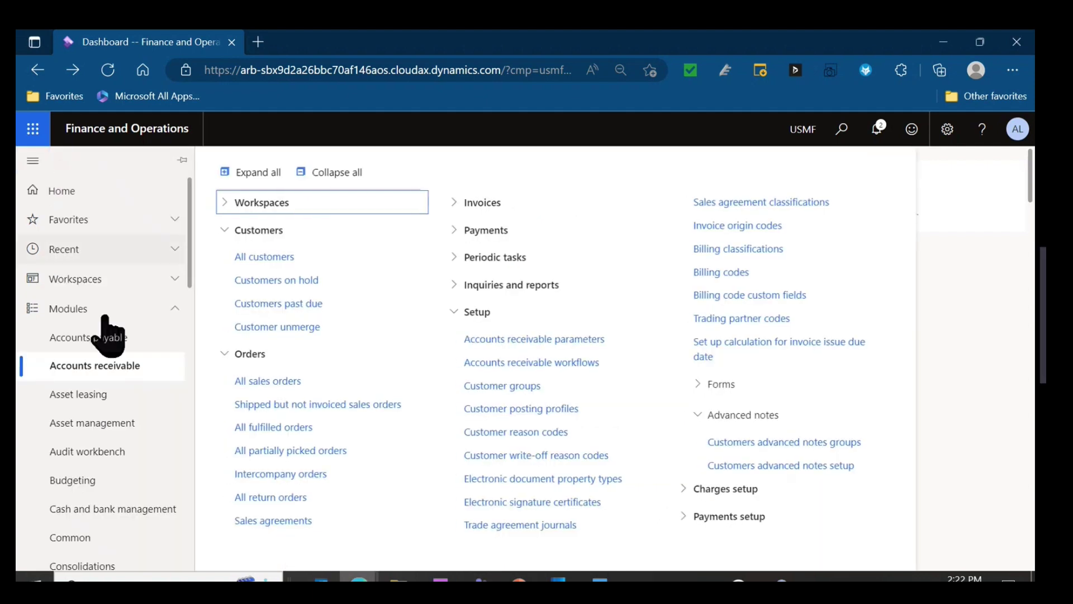
scroll(149, 371, "down", 12)
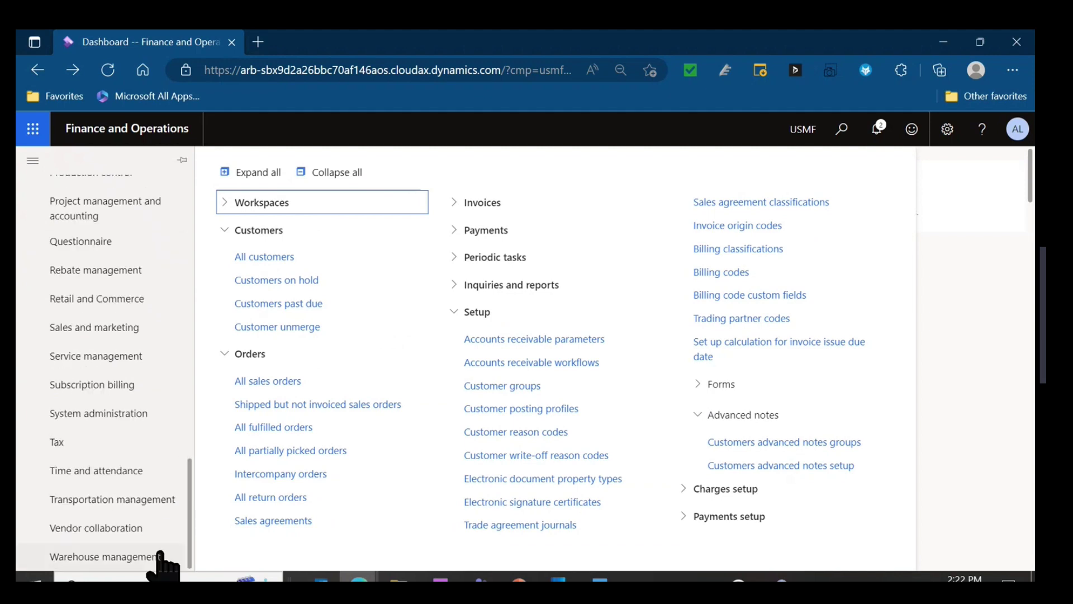
left_click(160, 556)
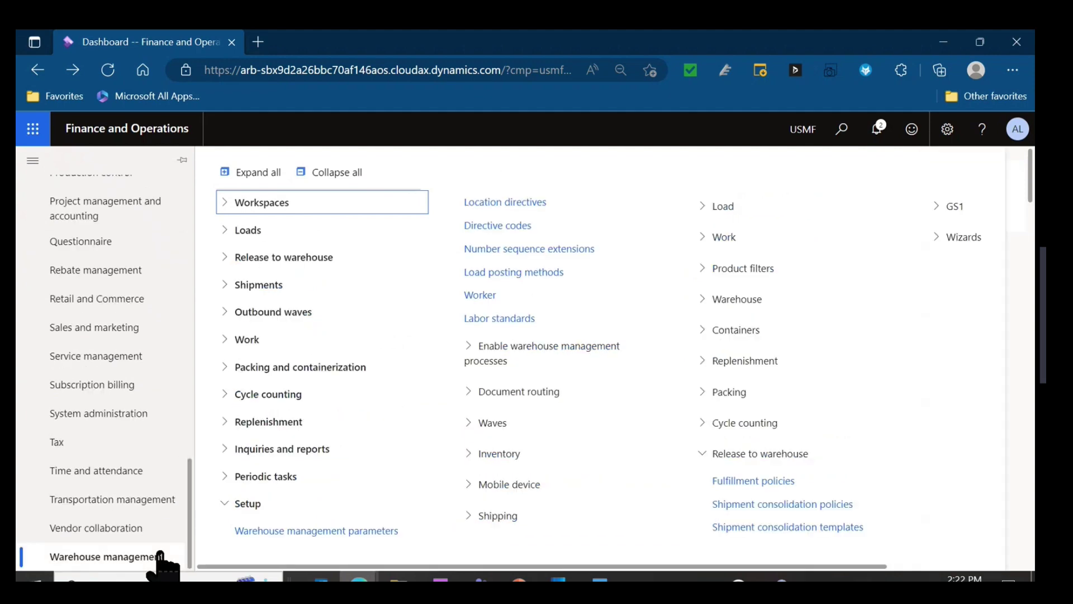
left_click(751, 482)
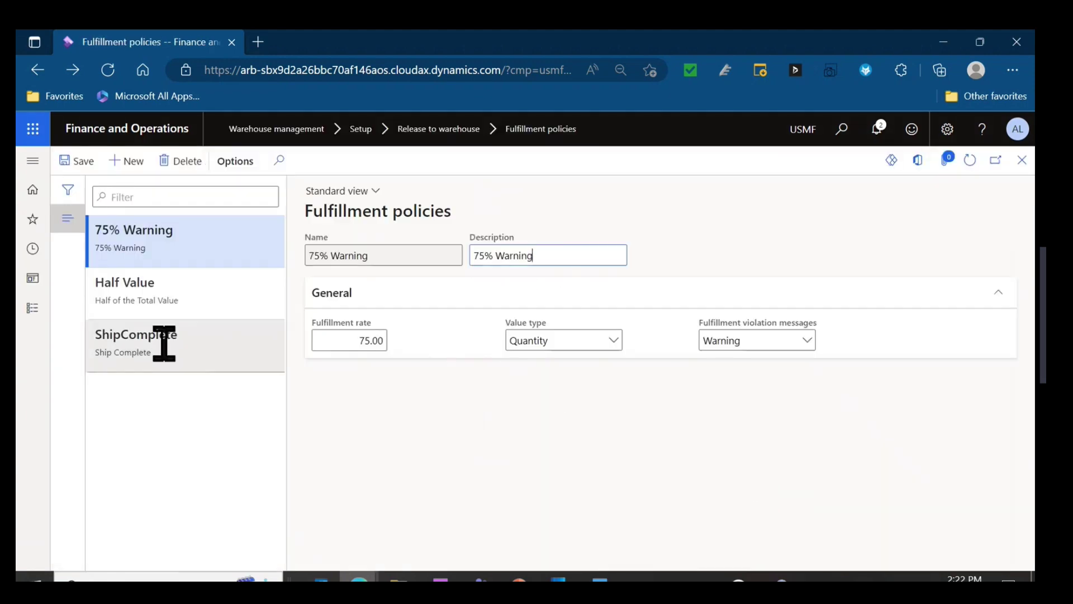
Review ShipComplete (Error message), 75% Warning, and Half Value (50.00, Price, Accept) policies
left_click(164, 343)
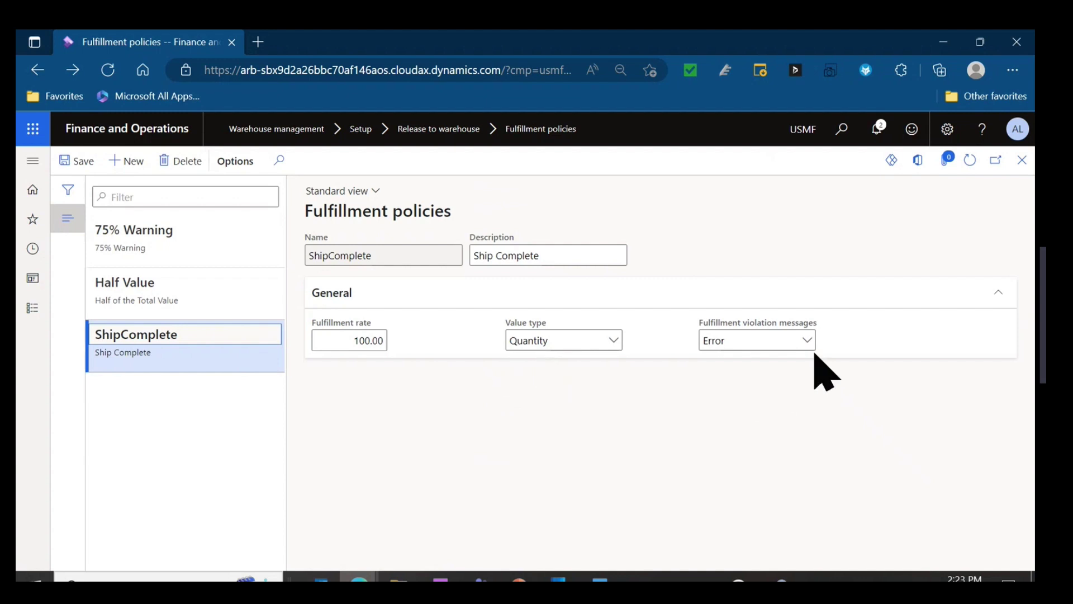
left_click(799, 343)
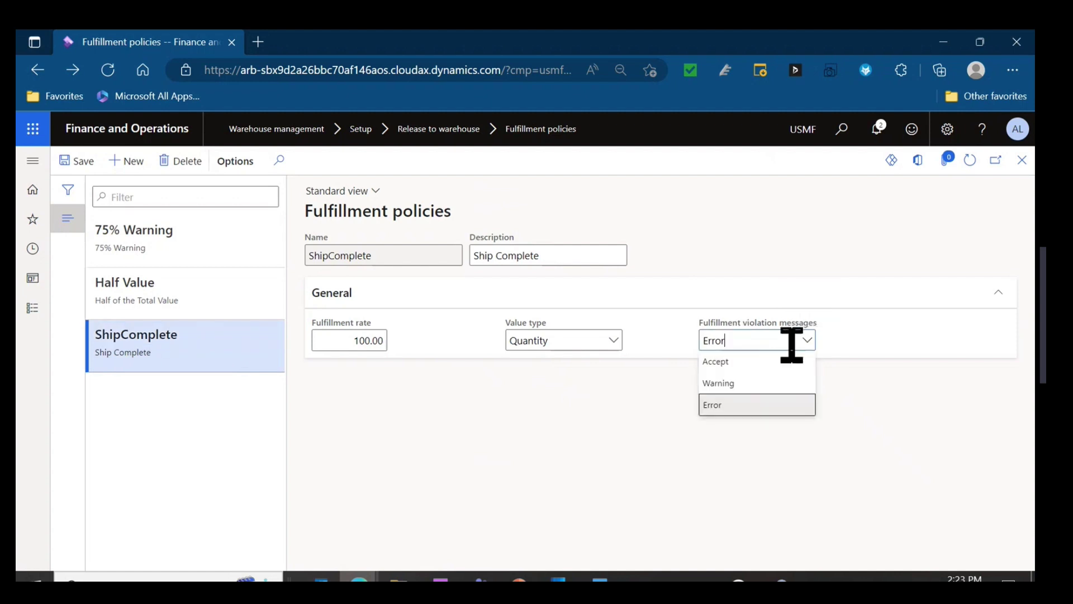
left_click(794, 404)
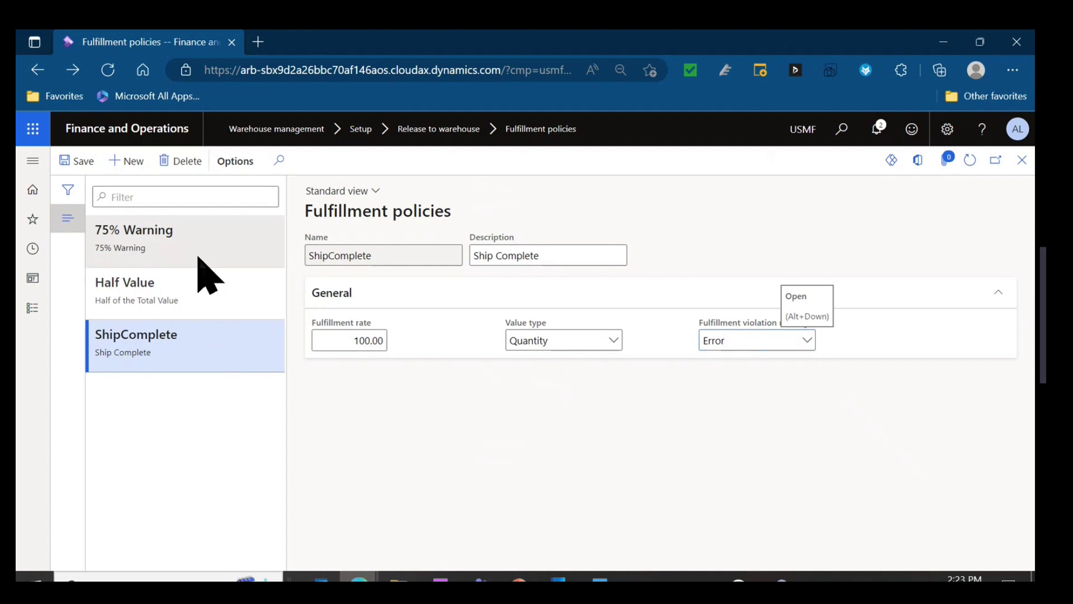
left_click(208, 276)
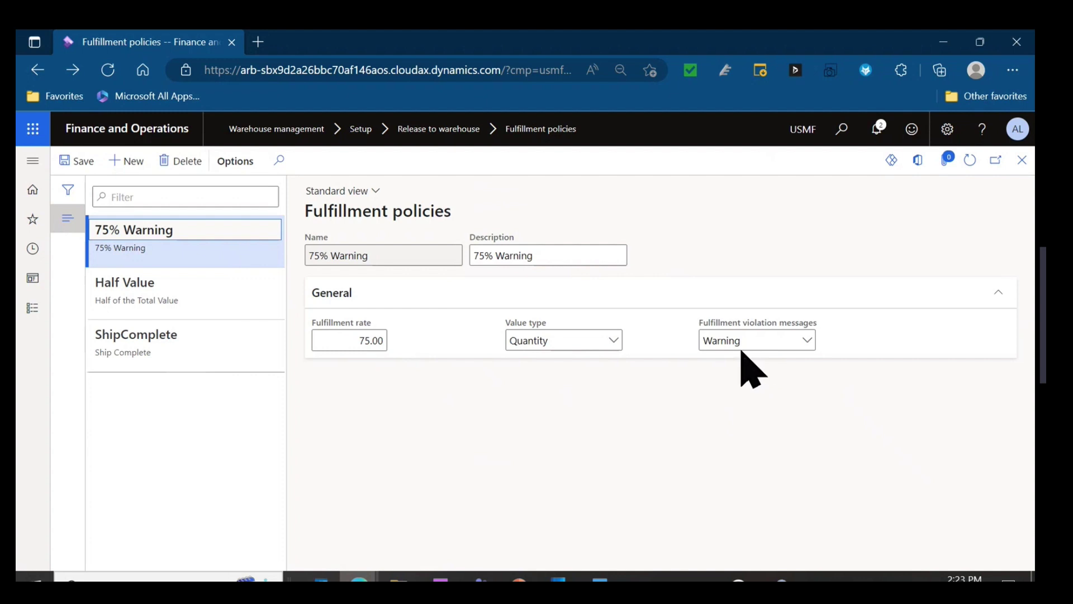
left_click(191, 274)
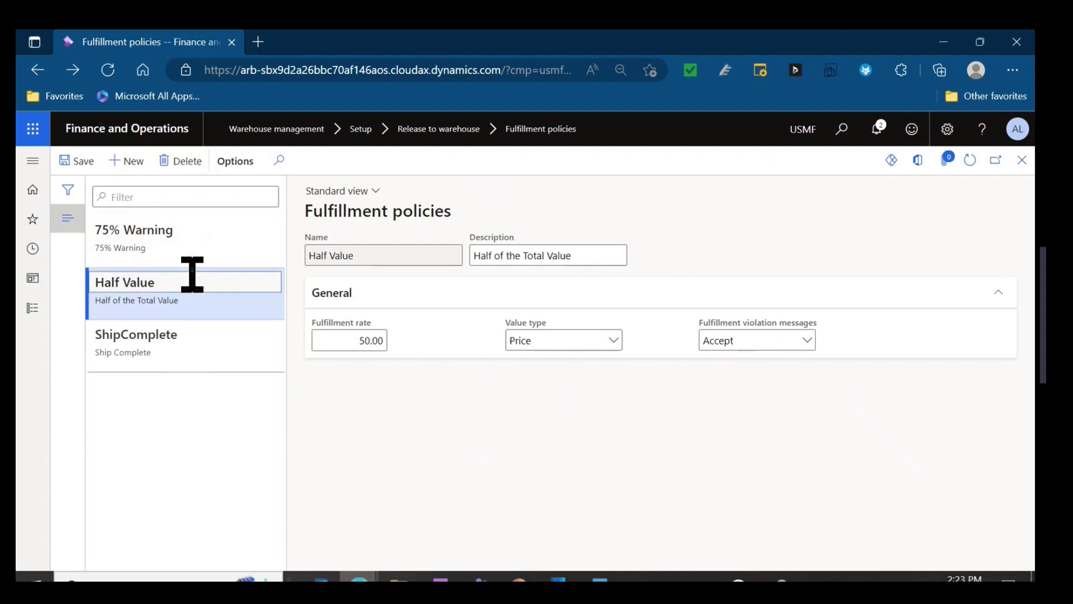
Confirm Half Value as the sales order fulfillment policy in Accounts receivable parameters' Warehouse management section
left_click(35, 160)
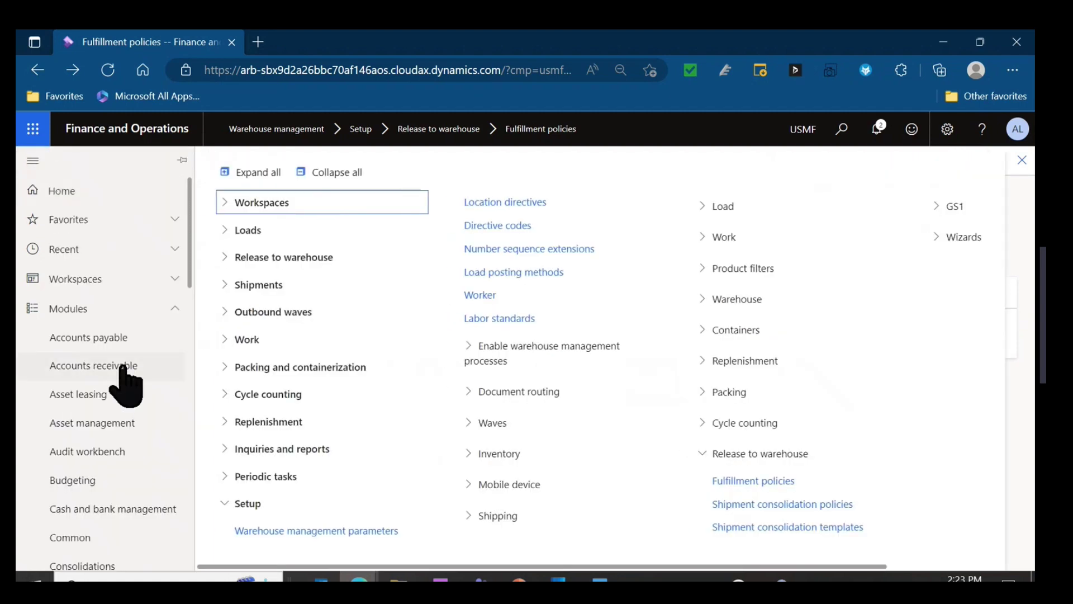
left_click(124, 369)
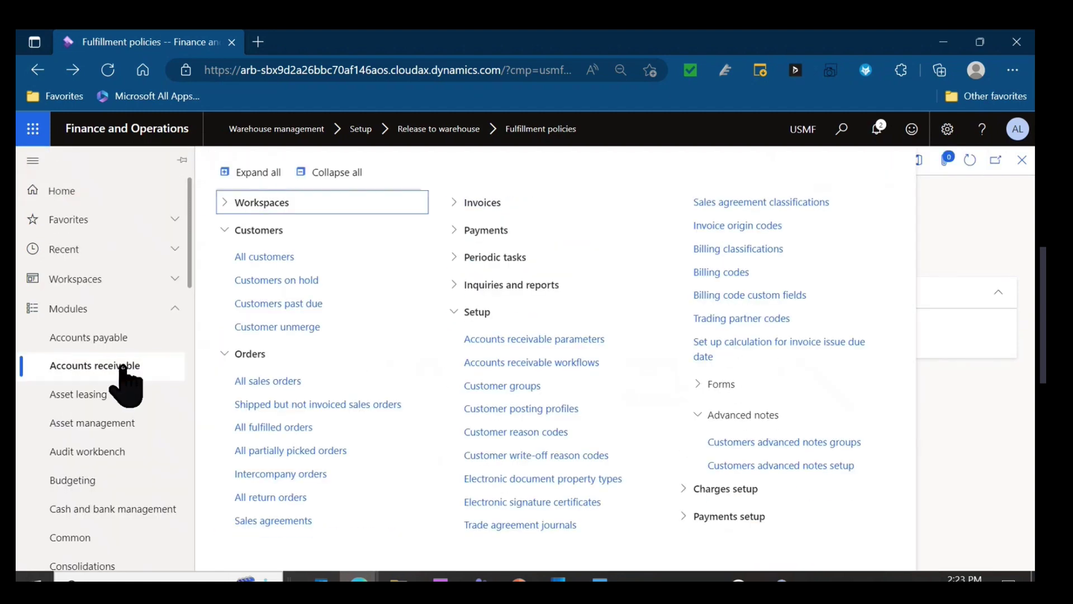
left_click(496, 342)
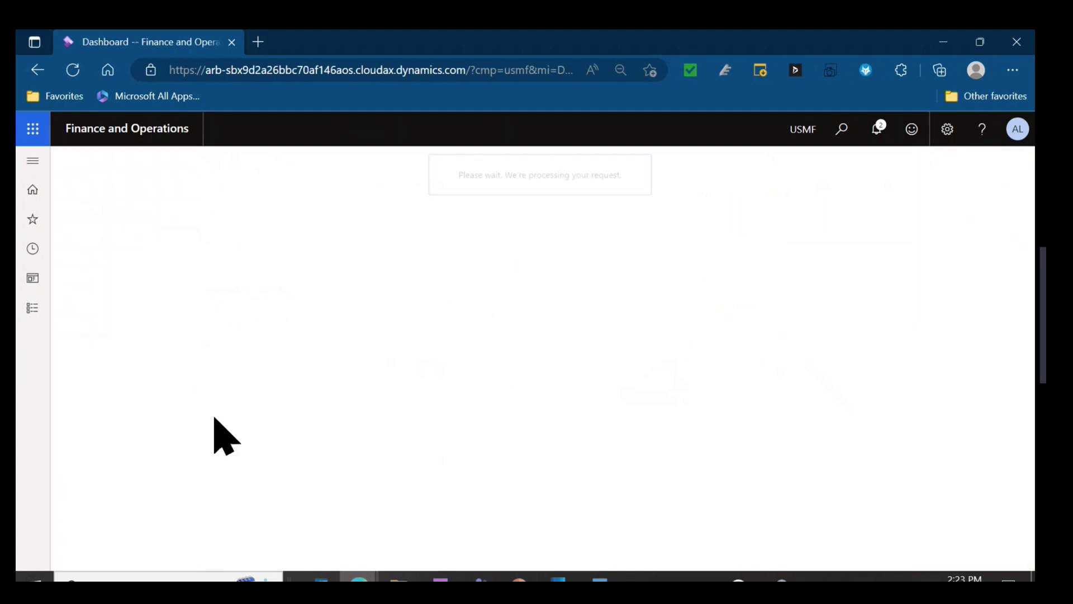
scroll(95, 443, "down", 6)
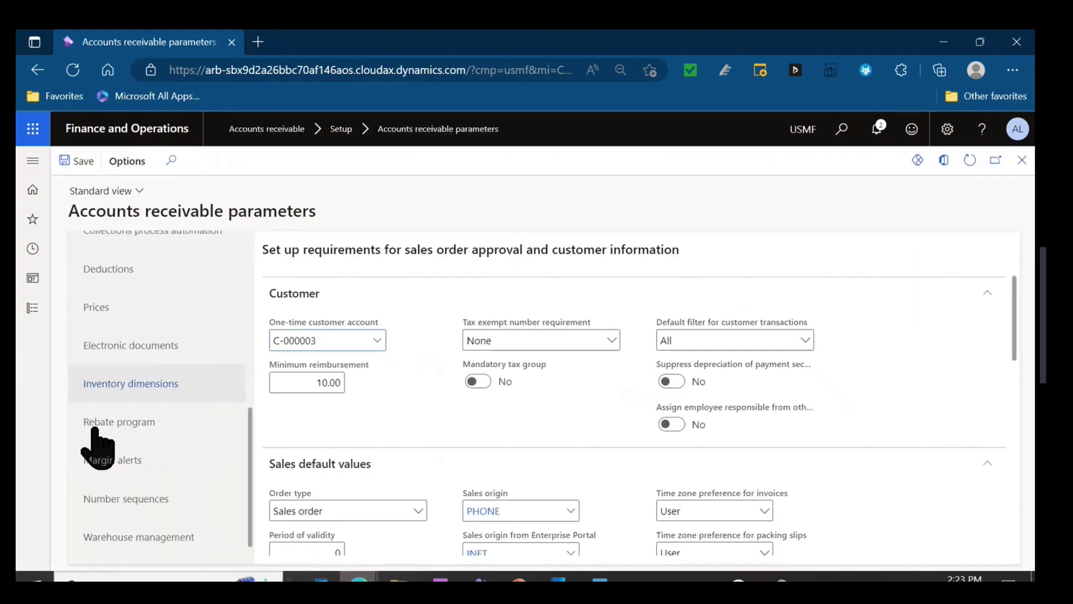
left_click(163, 506)
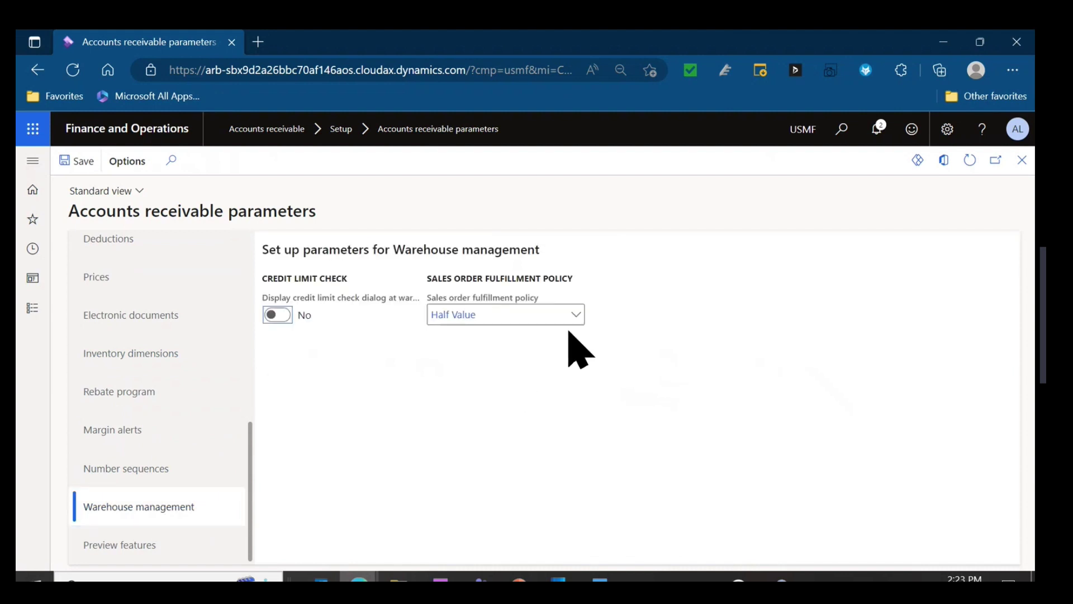
left_click(575, 315)
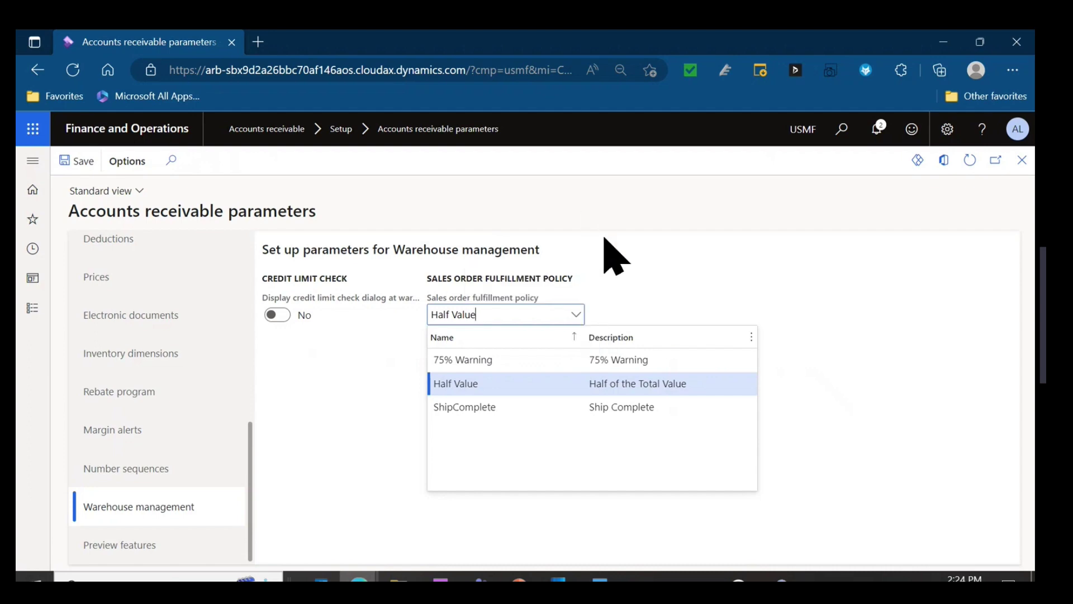
left_click(664, 270)
left_click(30, 161)
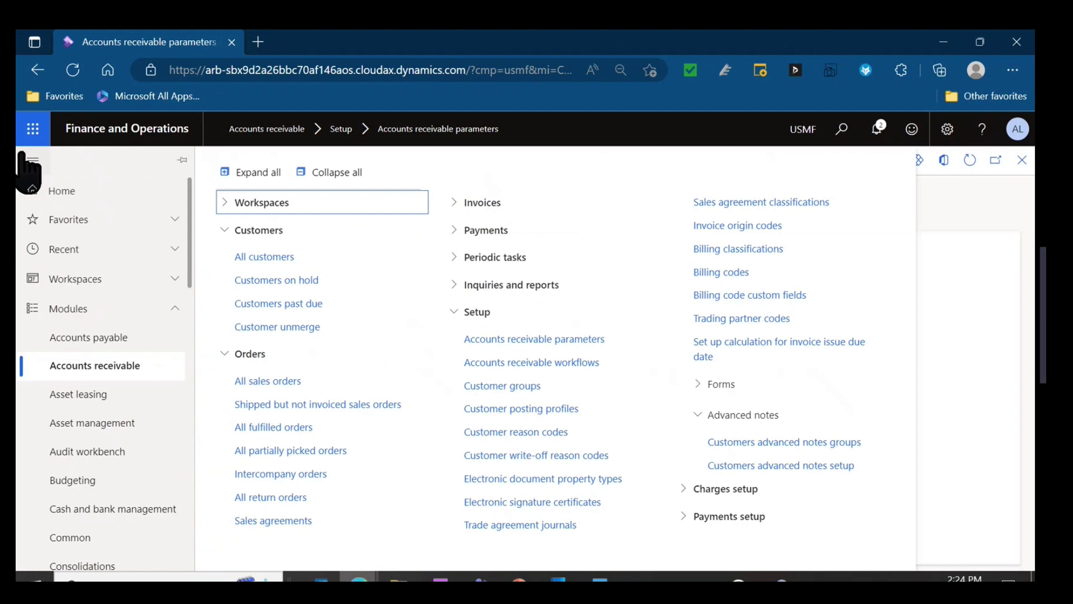
Open the only customer's record from All customers and keep its Warehouse fulfillment policy ShipComplete
left_click(278, 258)
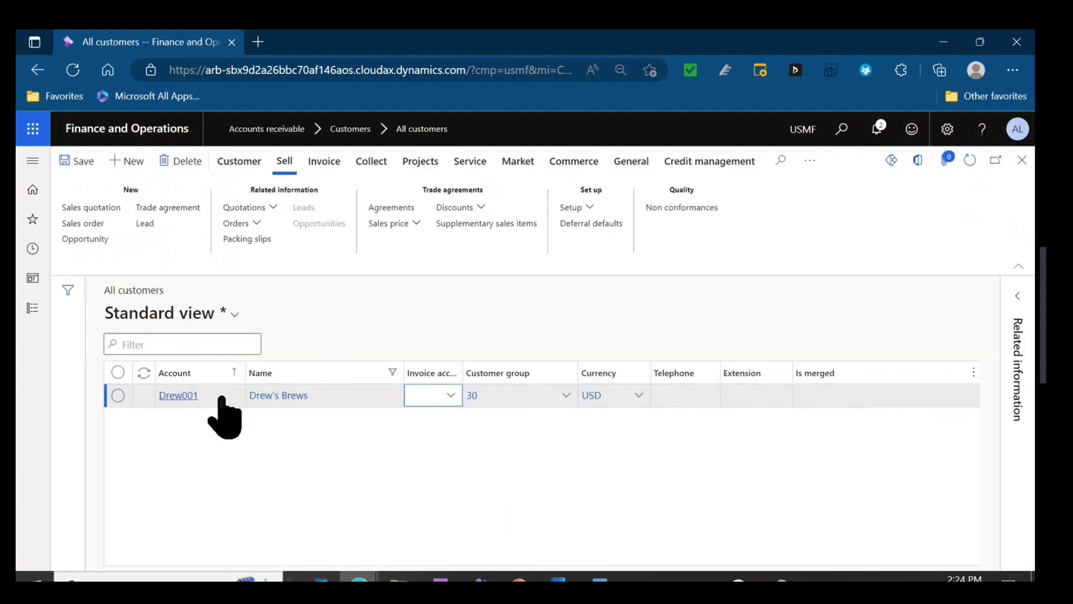
left_click(191, 395)
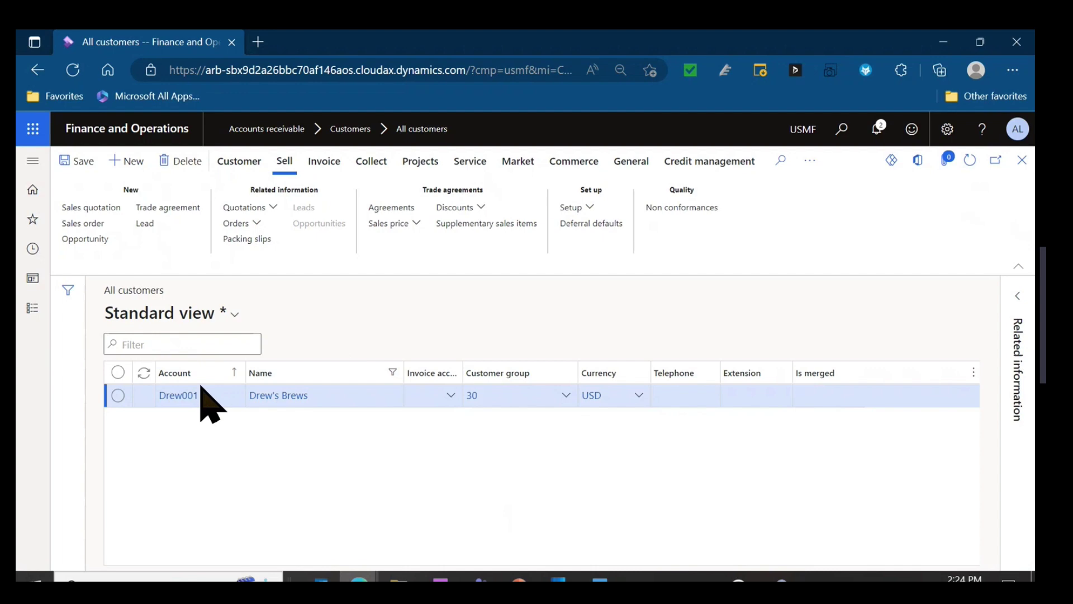
left_click(193, 395)
scroll(212, 398, "down", 5)
scroll(213, 398, "down", 5)
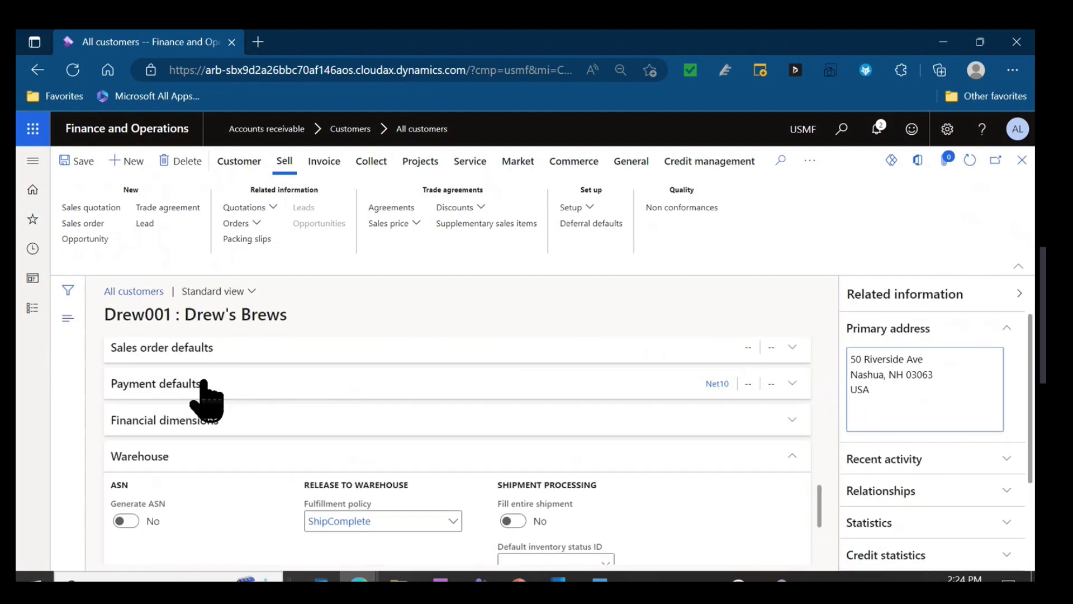
scroll(204, 398, "down", 1)
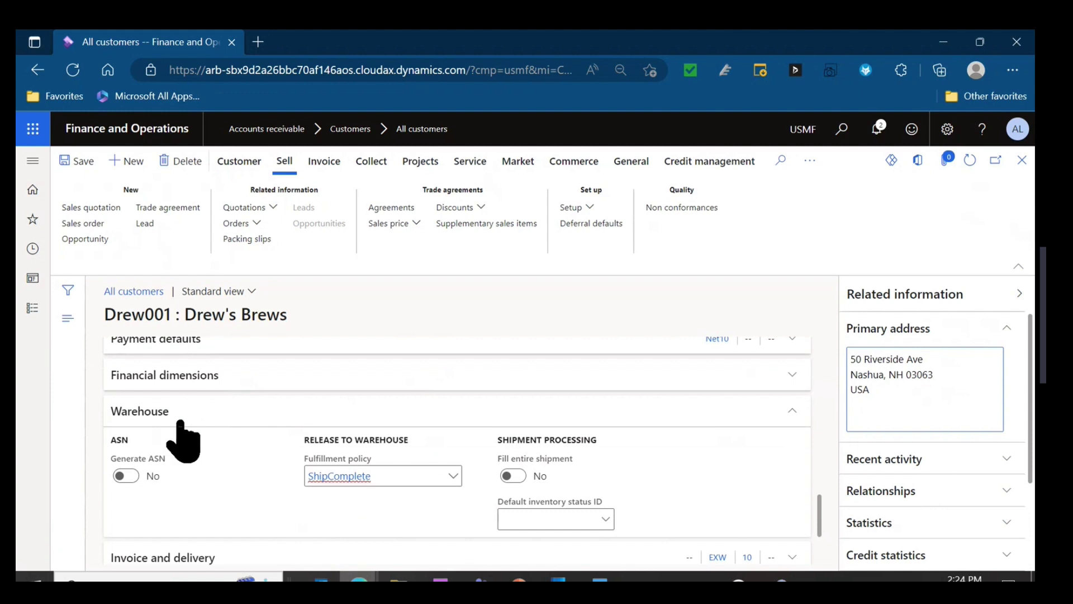
left_click(454, 476)
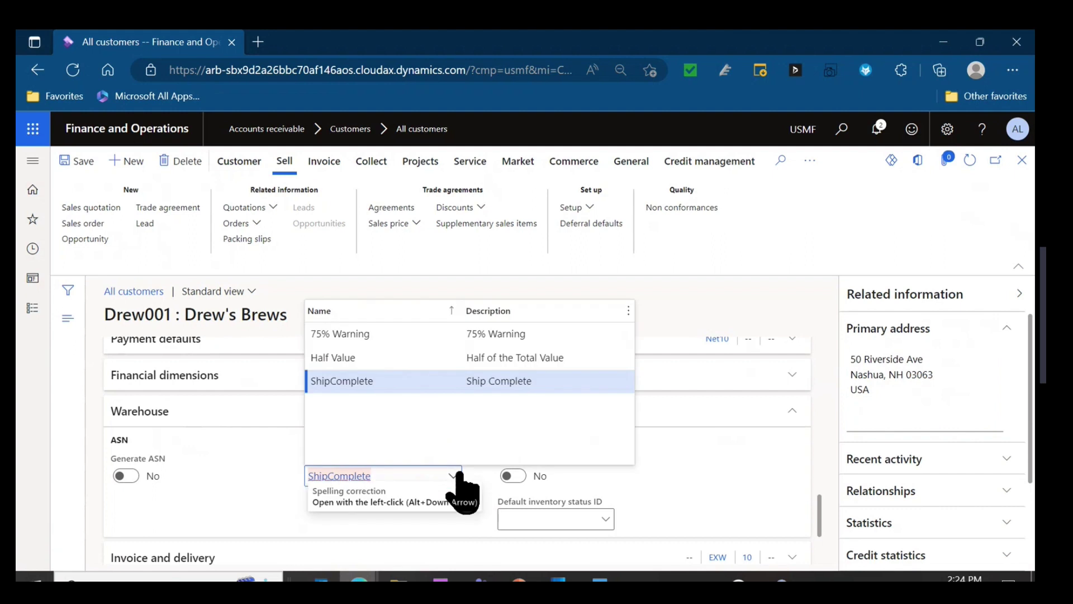
left_click(720, 299)
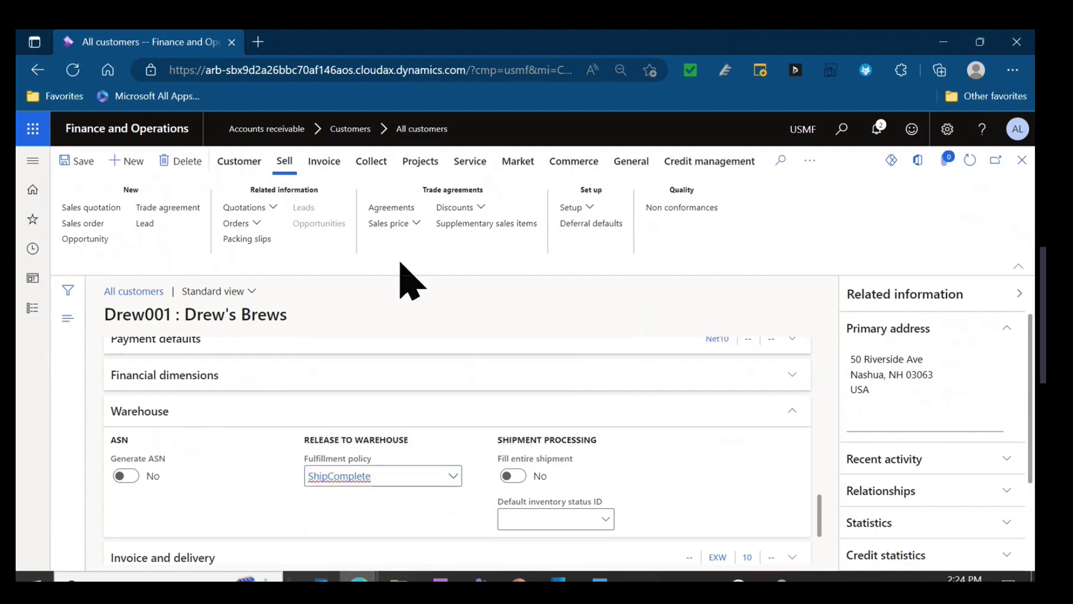
Open the customer's latest sales order and scroll to its single 300.00 ltr line
left_click(253, 223)
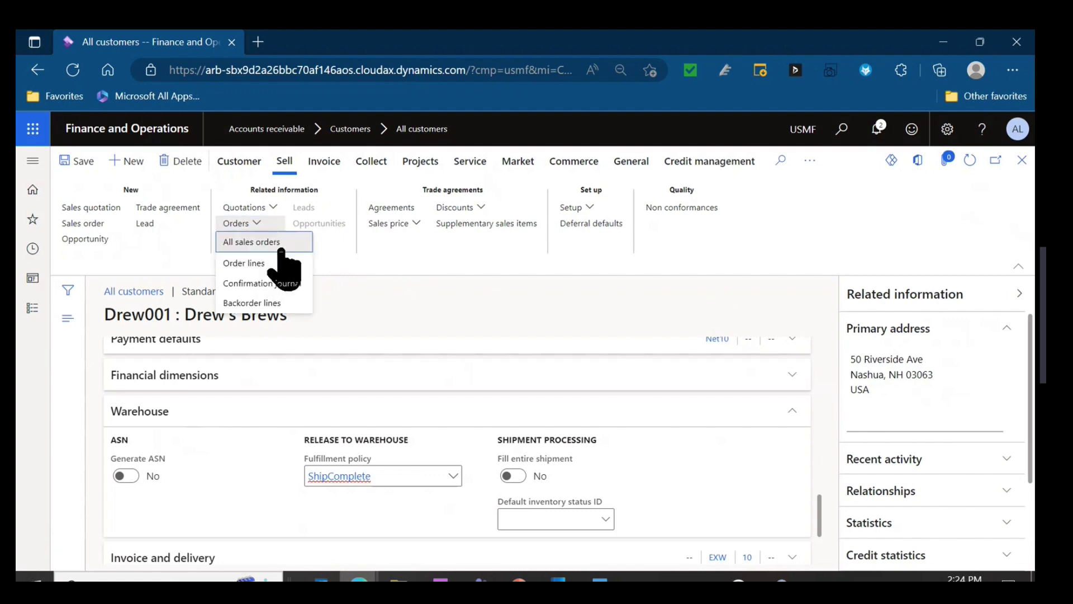
left_click(280, 249)
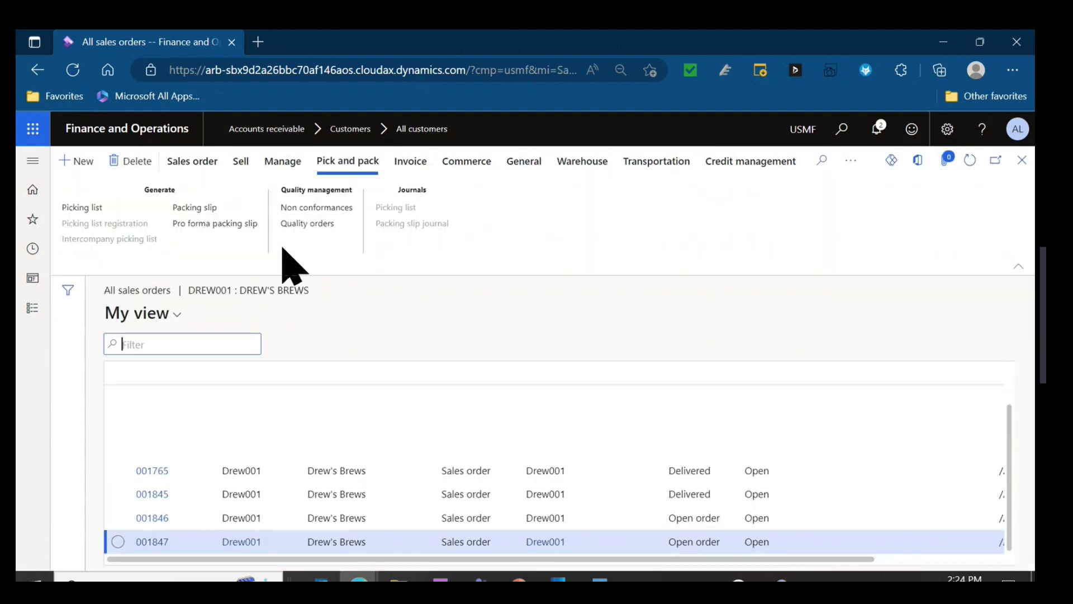
left_click(156, 545)
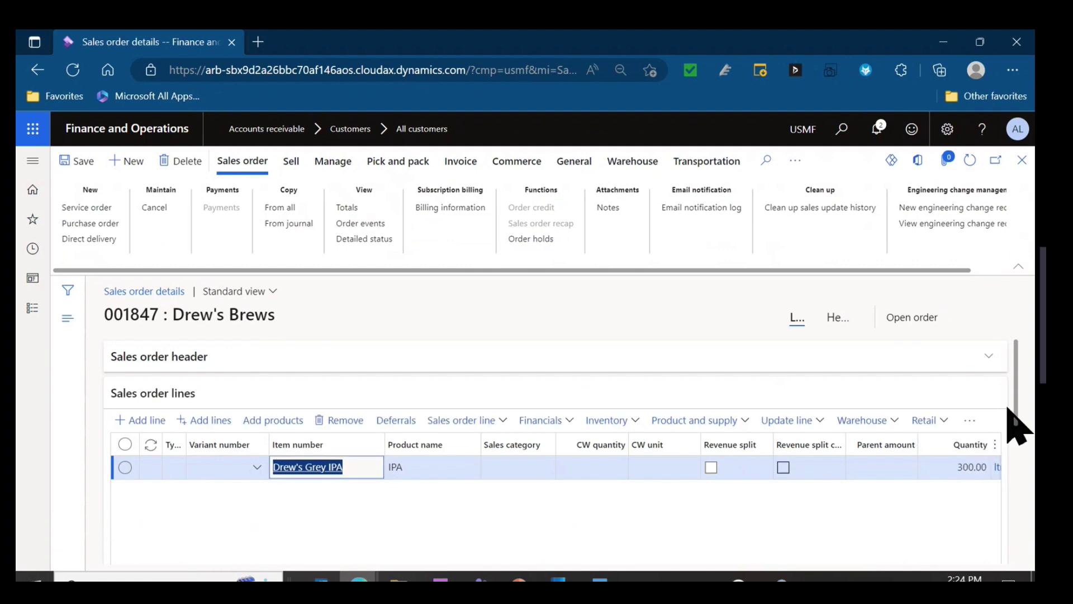
scroll(1021, 453, "down", 1)
left_click_drag(359, 531, 539, 529)
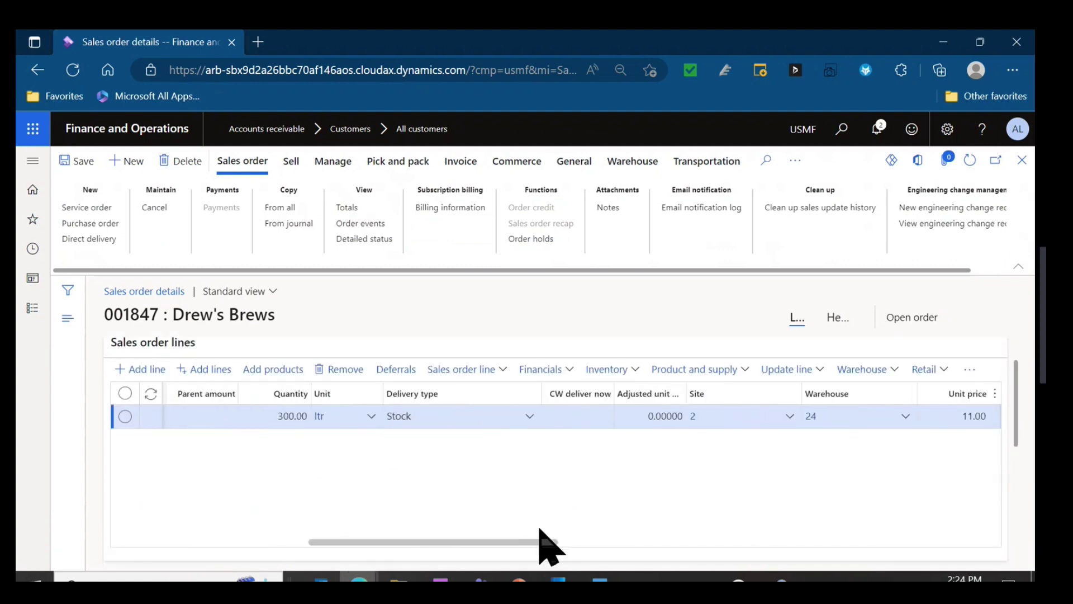
left_click(613, 371)
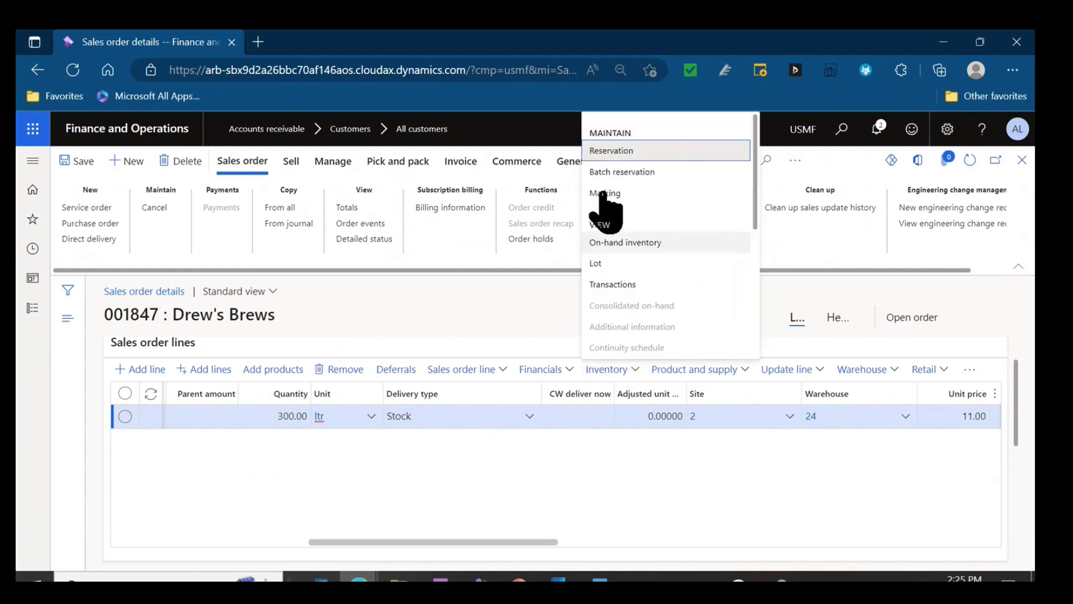
left_click(618, 150)
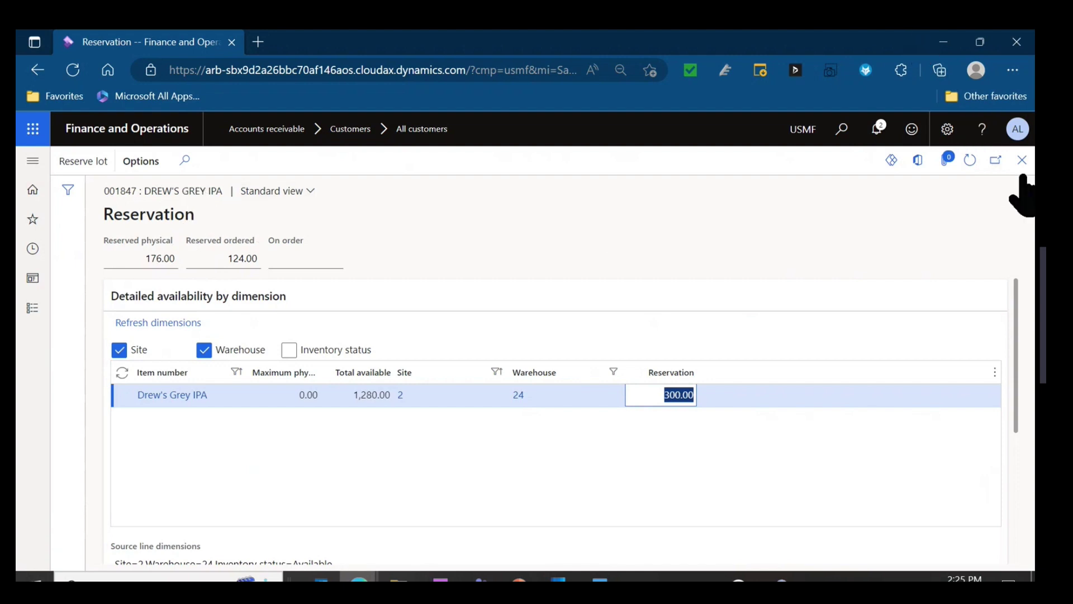
left_click(1022, 160)
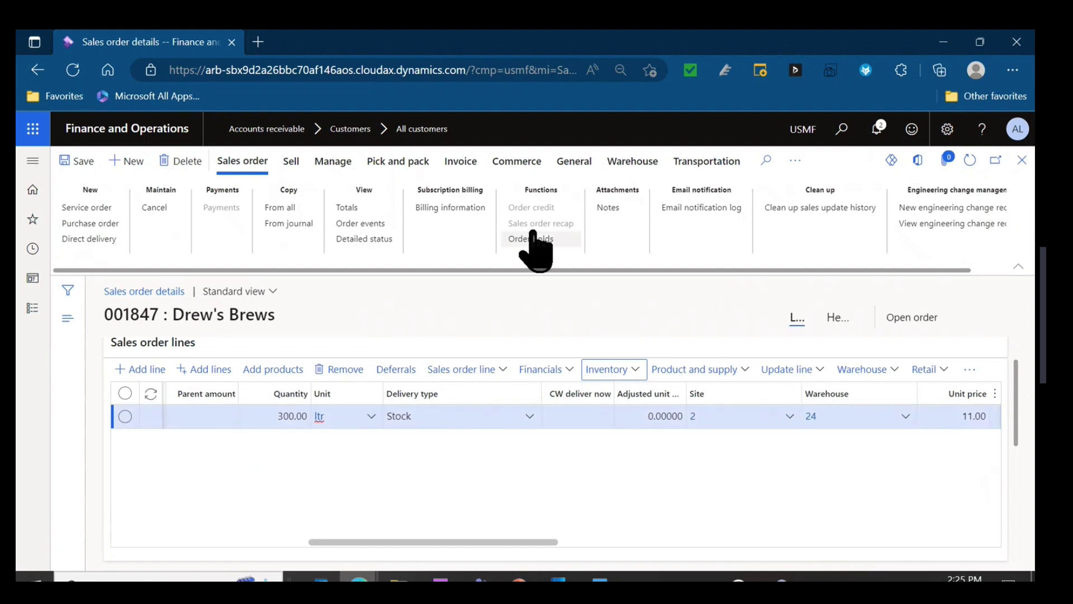
Try releasing the order to warehouse, which fails on the unmet 100.00 quantity fulfillment rate
left_click(638, 170)
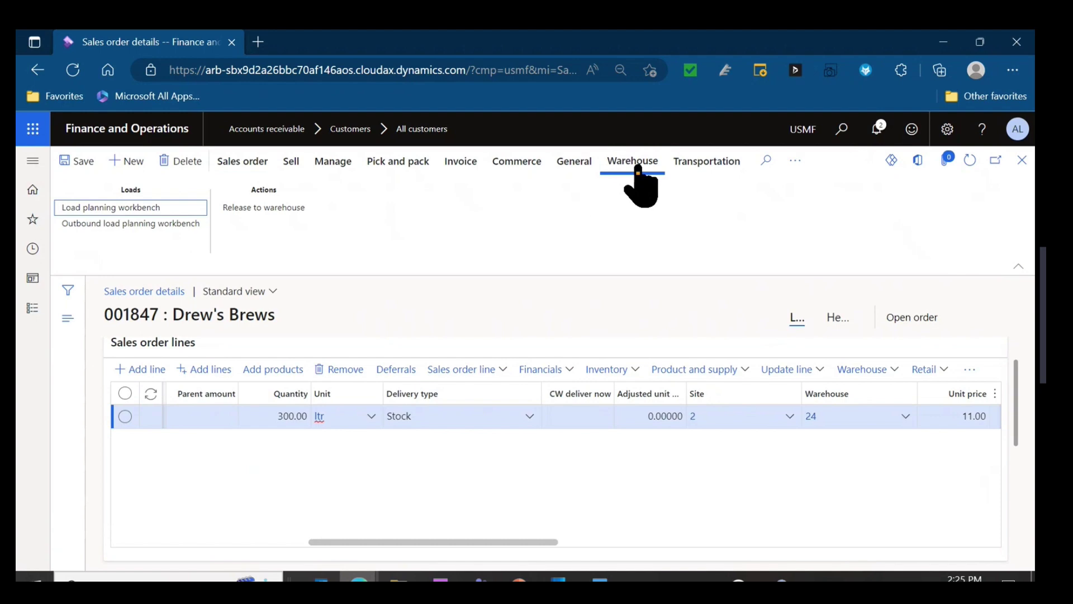
left_click(269, 209)
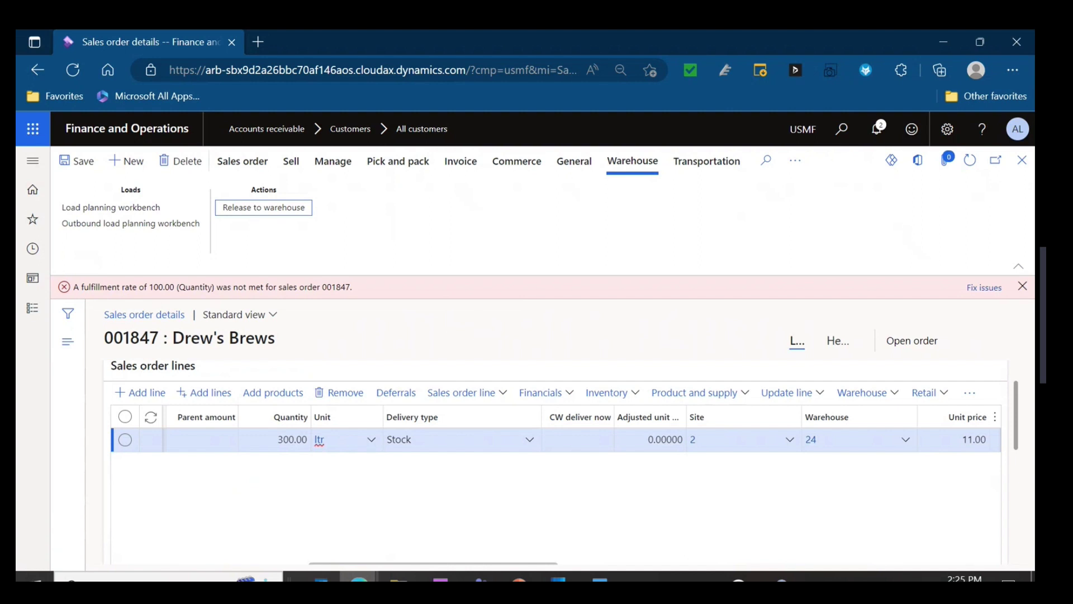
Inspect the header's Warehouse fields: blank order fulfillment policy, default policy ShipComplete
left_click(837, 342)
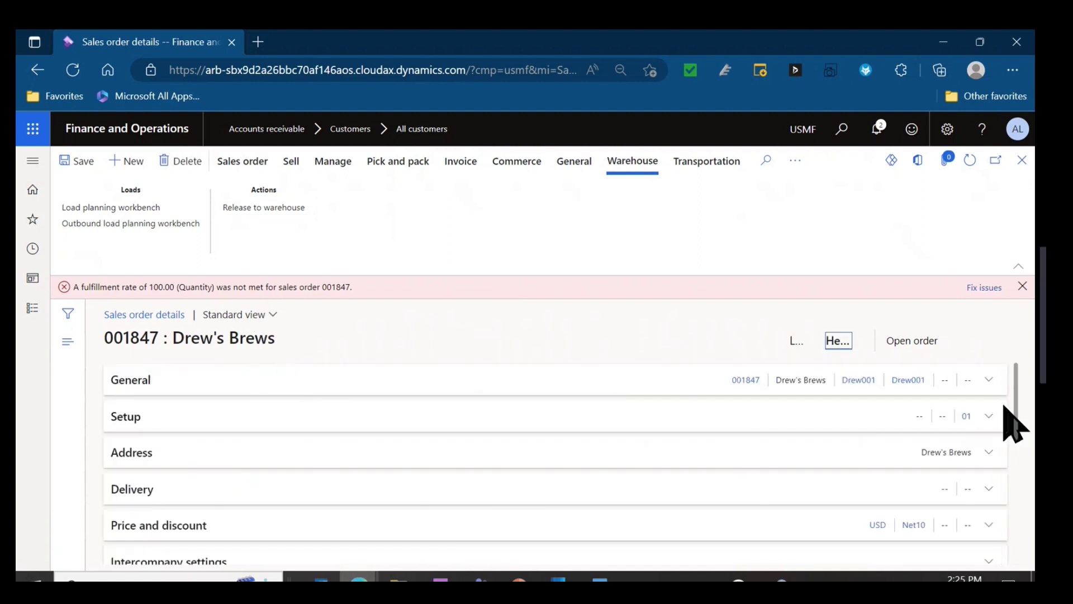
left_click_drag(1012, 420, 1020, 518)
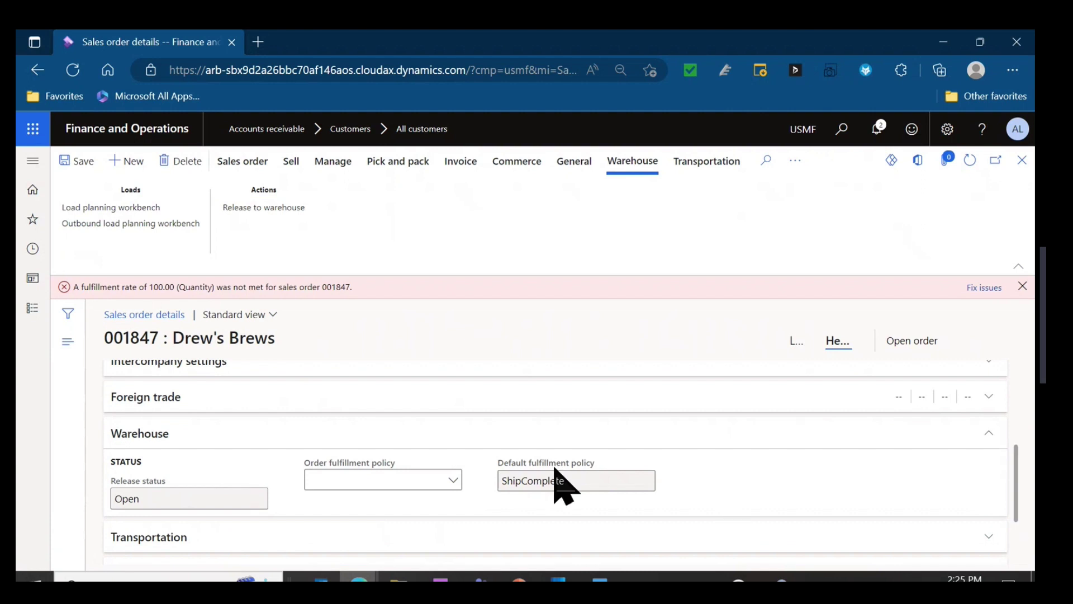
mouse_move(540, 473)
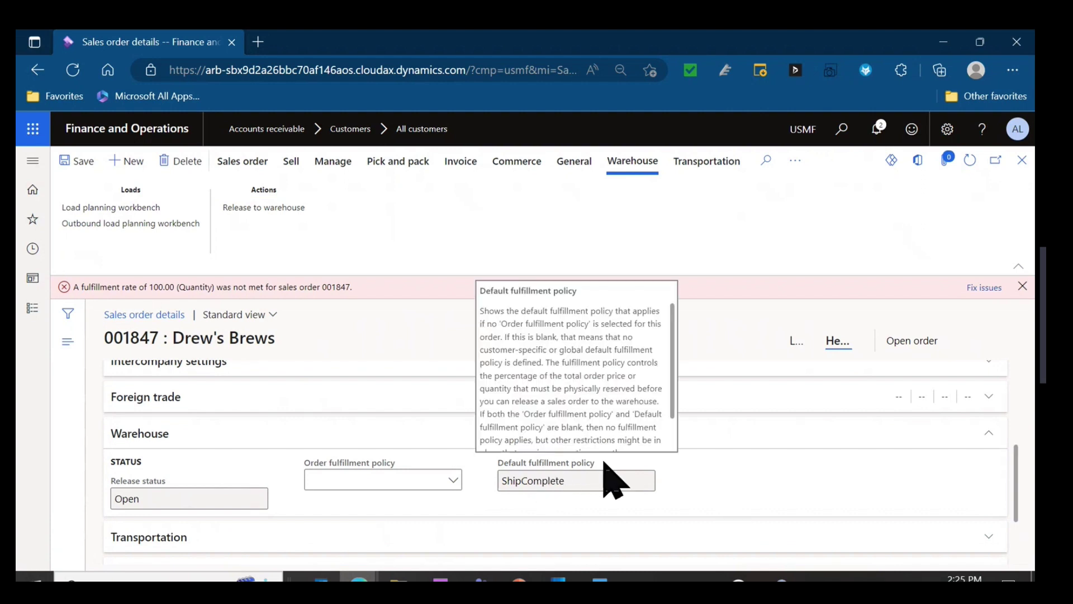
Set the order fulfillment policy to Half Value and save
left_click(454, 480)
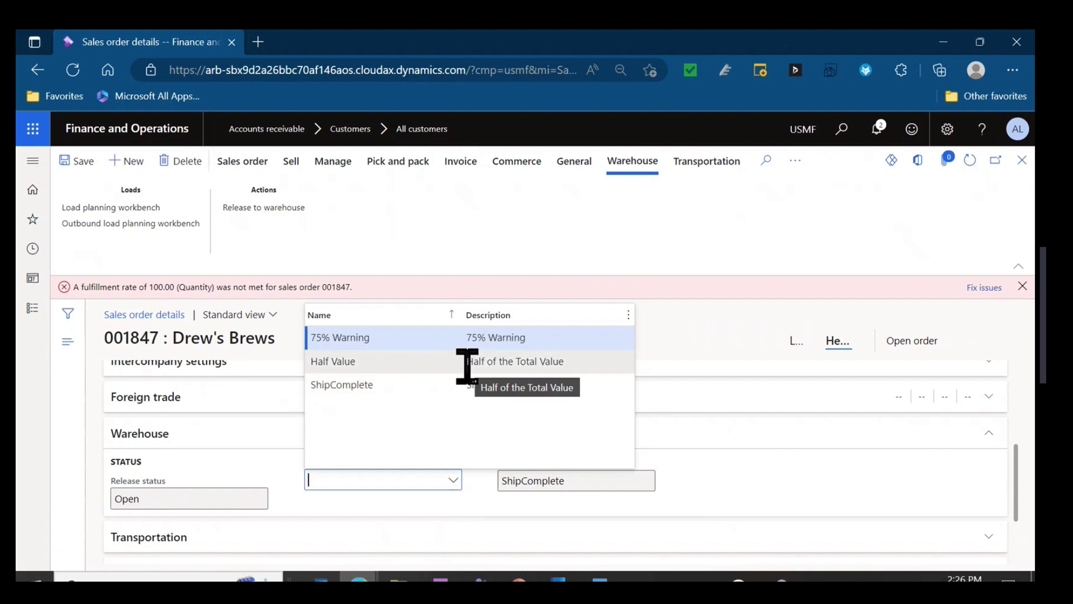
left_click(468, 367)
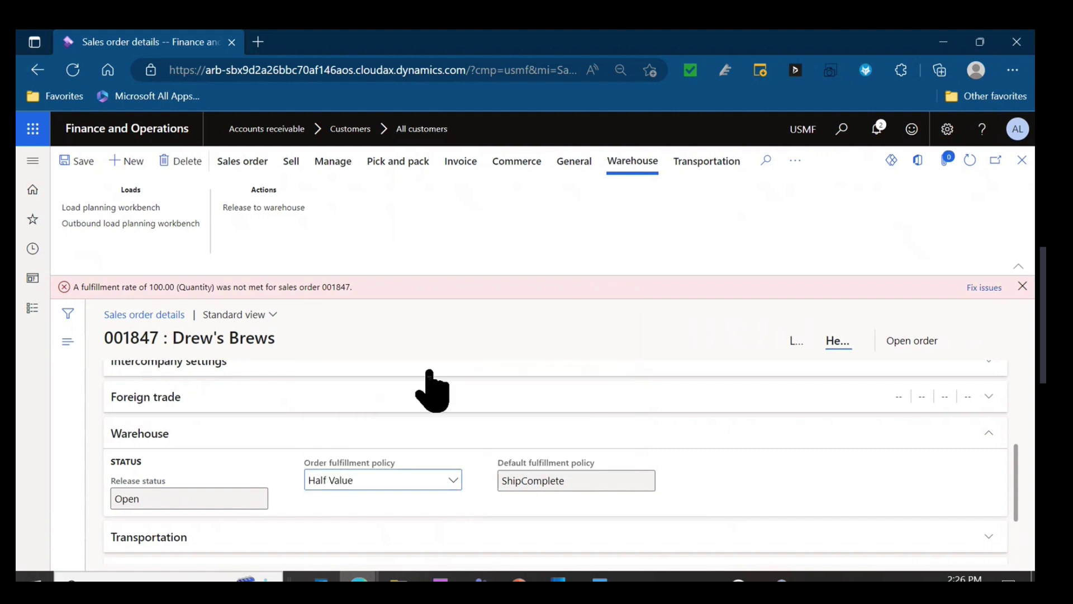
left_click(76, 160)
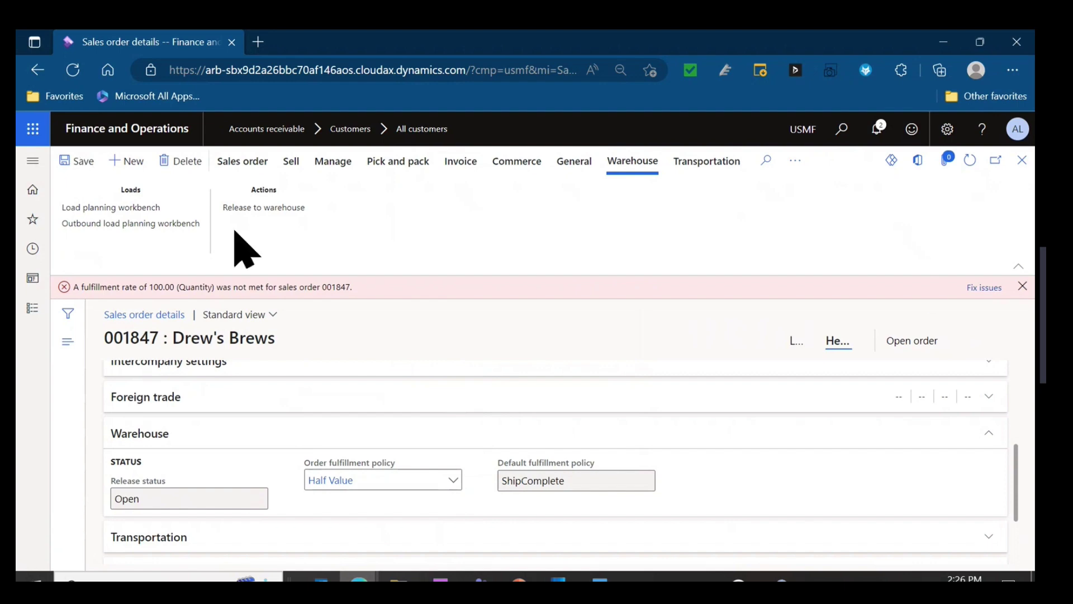
left_click(1023, 286)
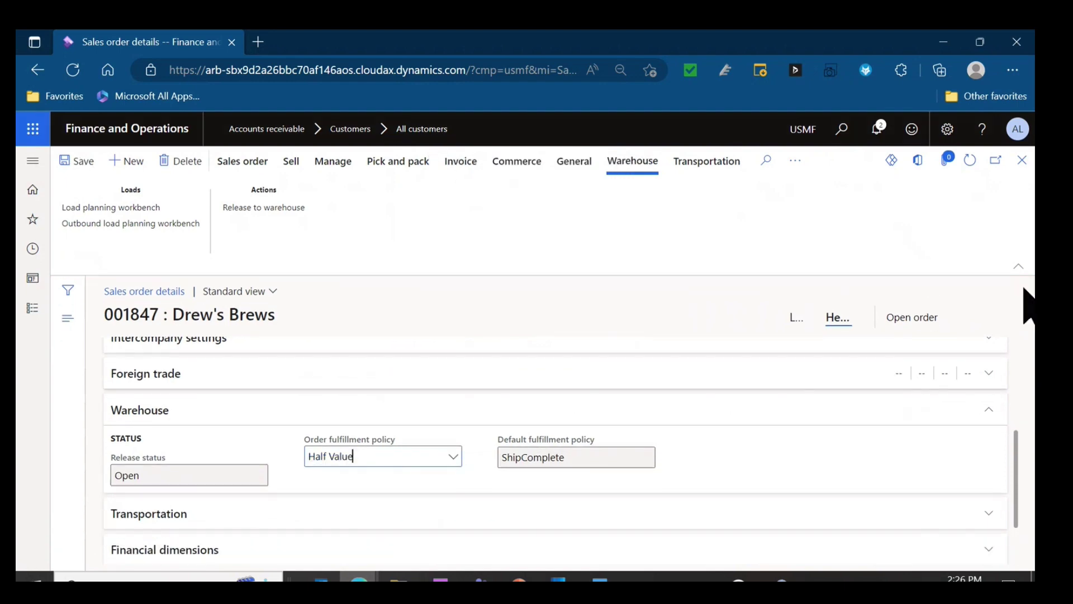
Release the order to warehouse under Half Value and review the partial-release wave and work messages
left_click(250, 208)
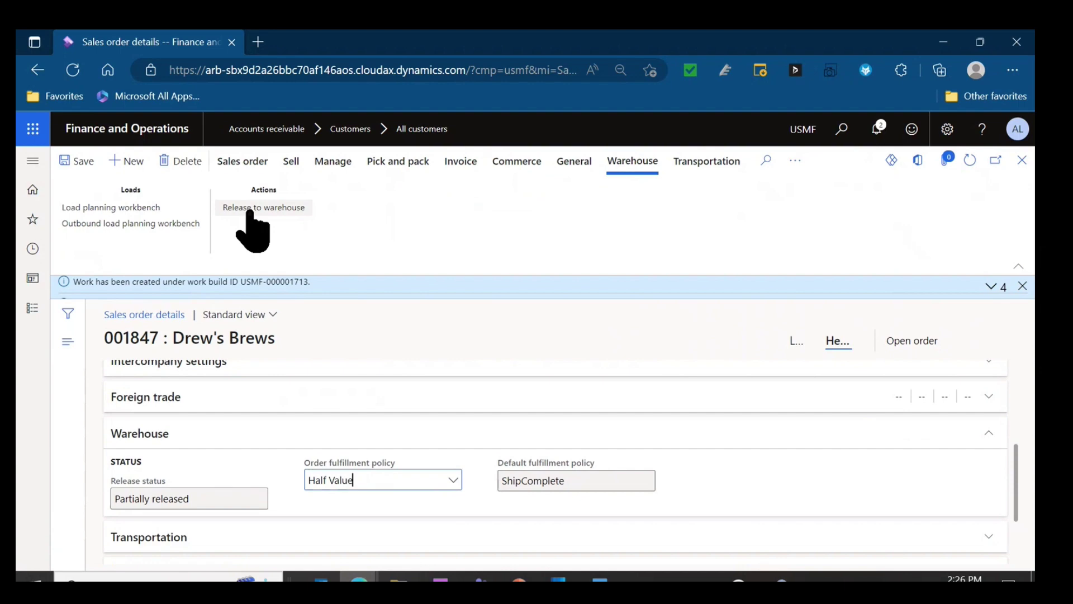
left_click(991, 286)
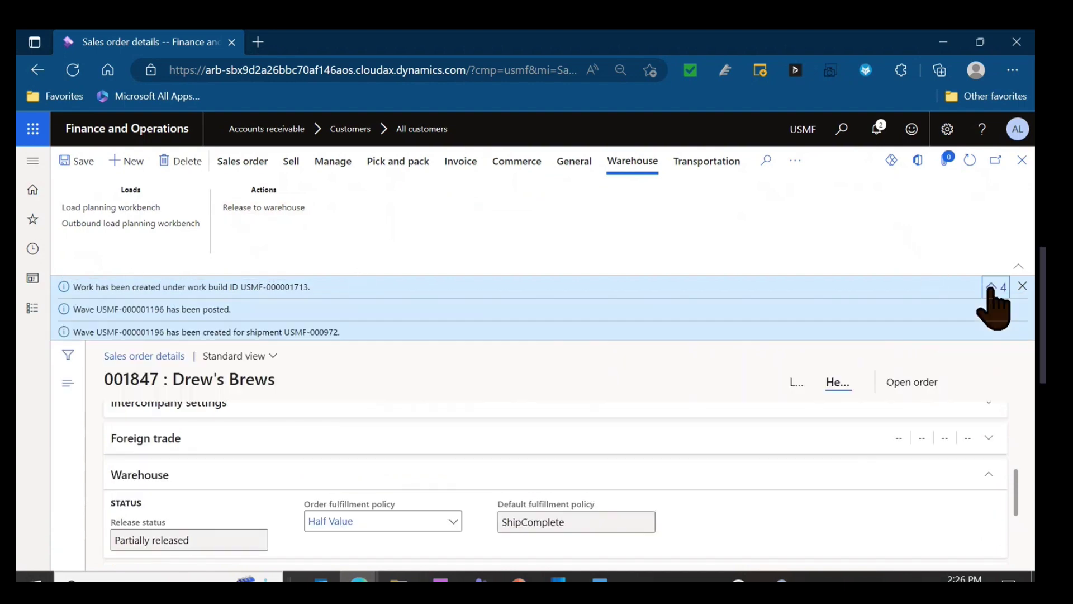
scroll(218, 333, "down", 1)
scroll(107, 336, "up", 1)
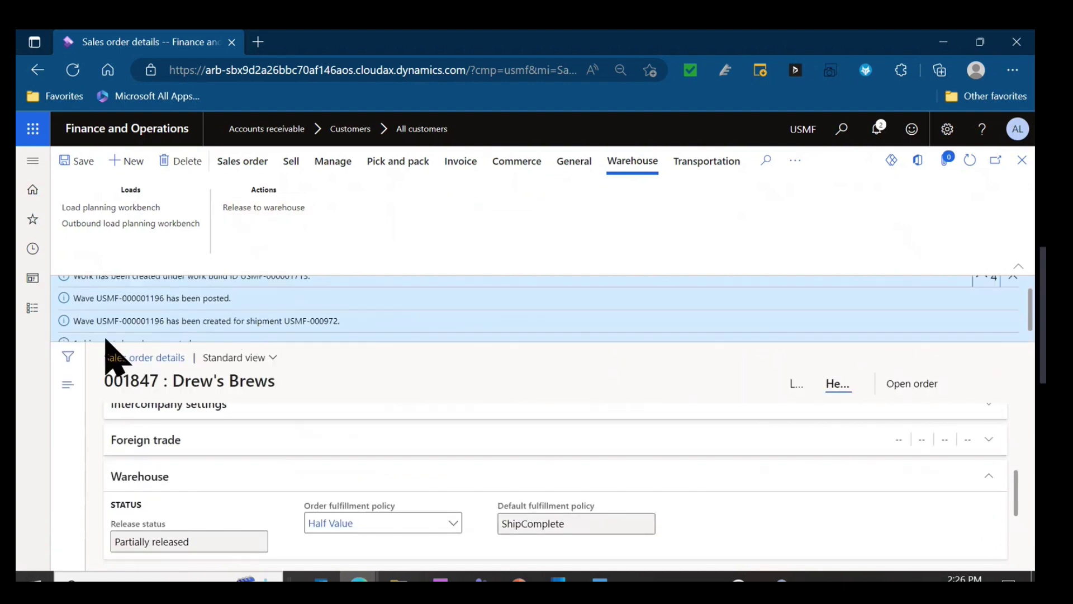
left_click(1013, 286)
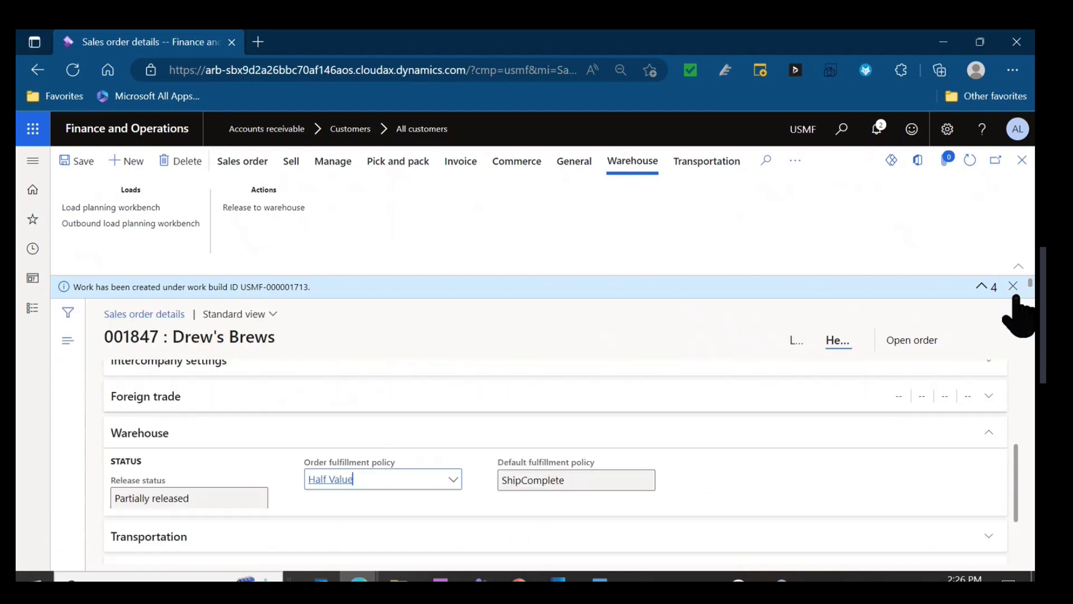
left_click(795, 317)
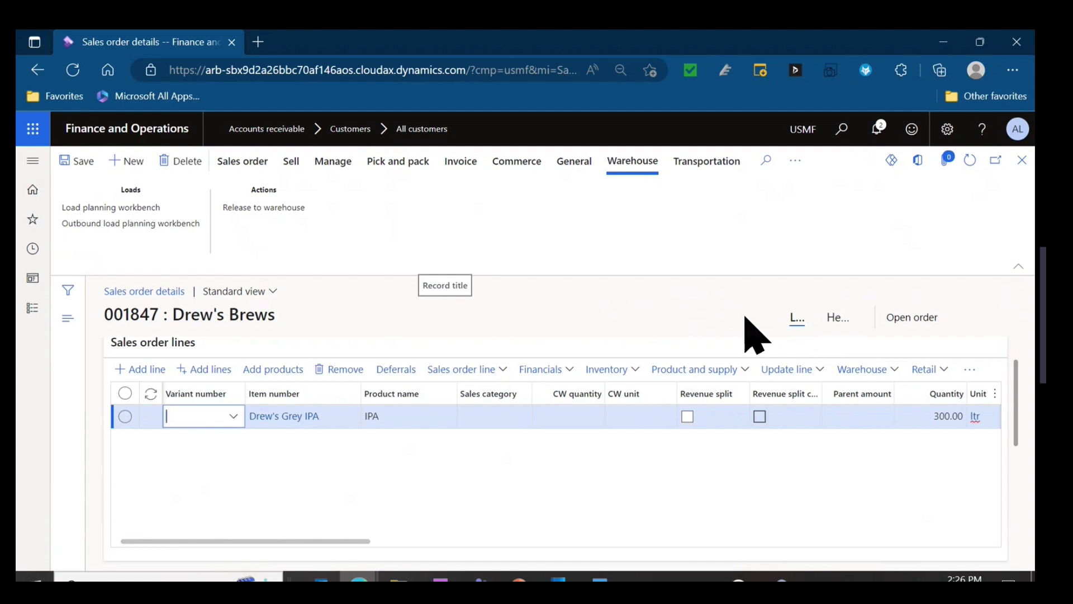
Cancel work USMF-001795 created for the order line
left_click(857, 375)
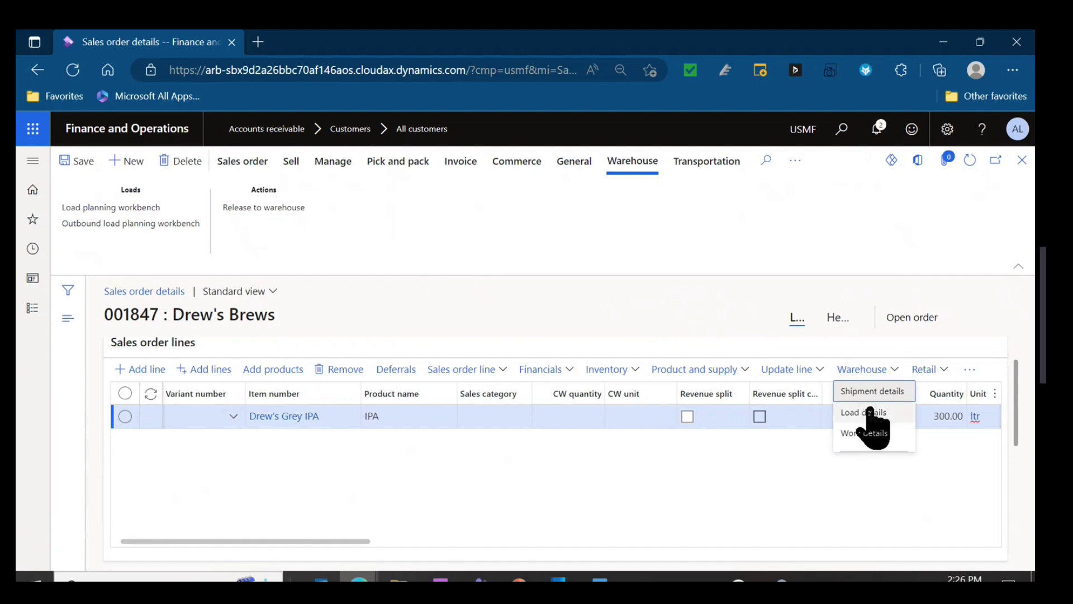
left_click(864, 428)
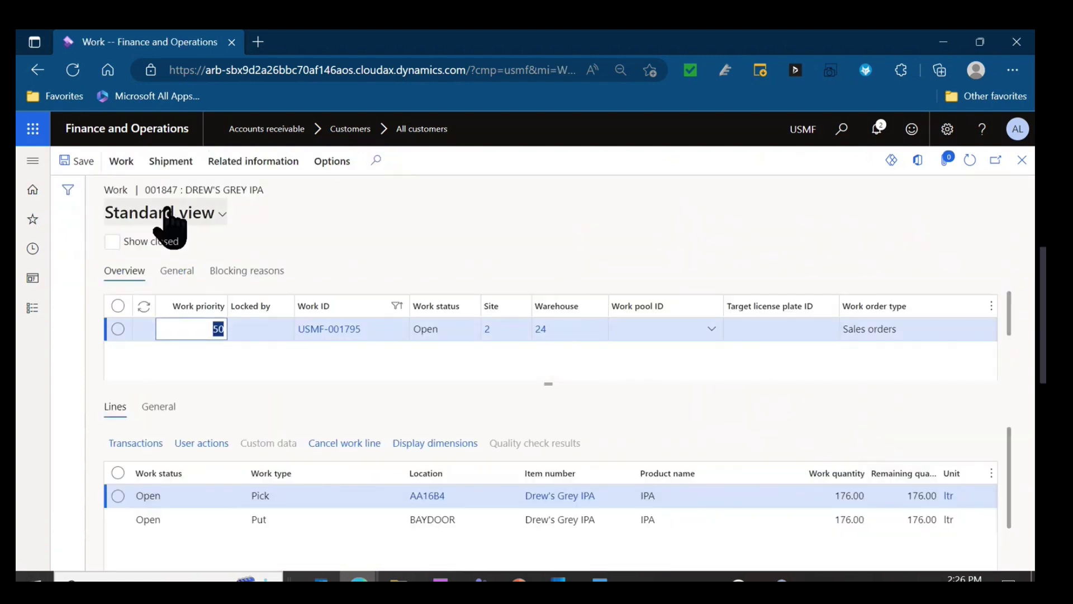
left_click(123, 165)
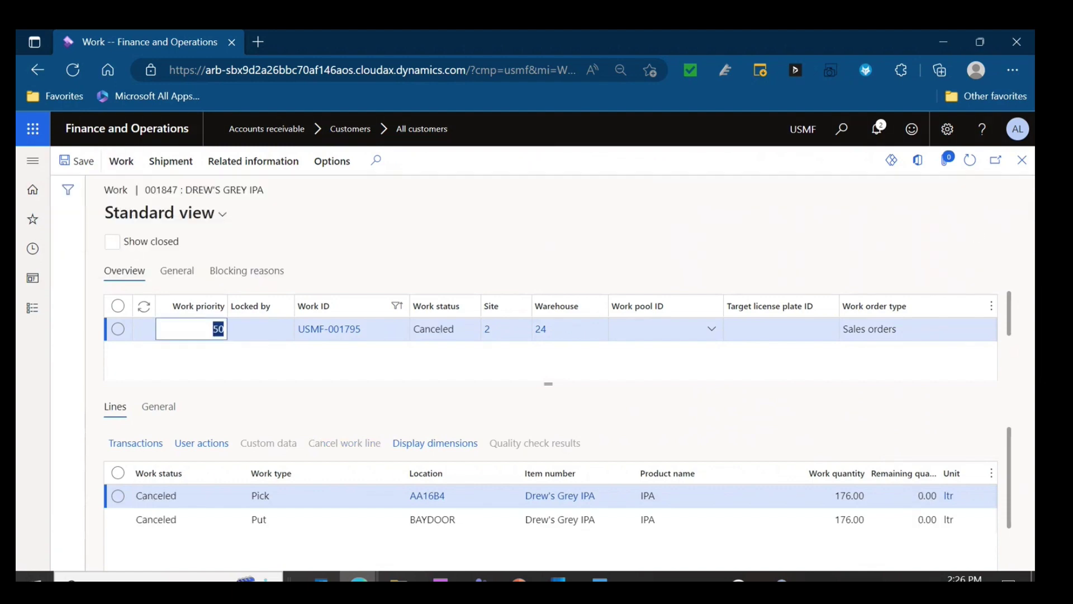
left_click(1022, 160)
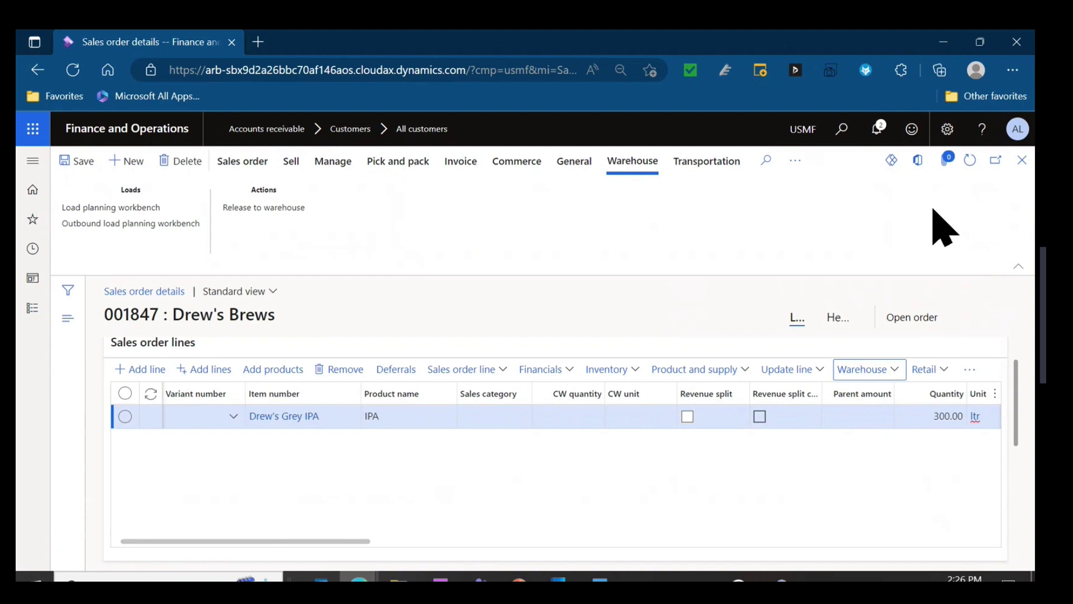
Delete outbound load USMF-000924 for the order line
left_click(891, 373)
left_click(845, 373)
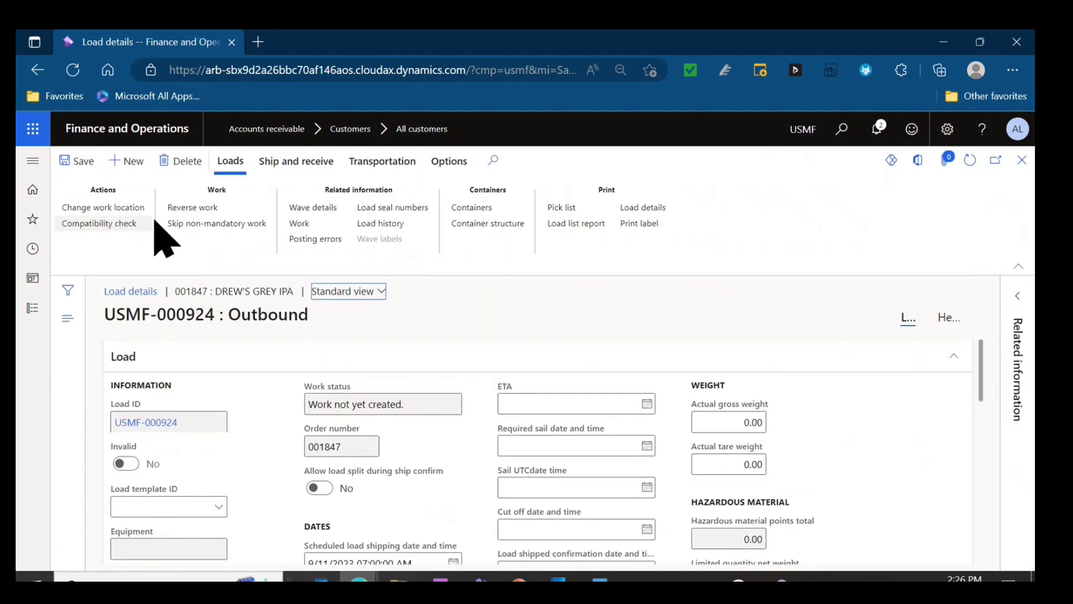
left_click(614, 348)
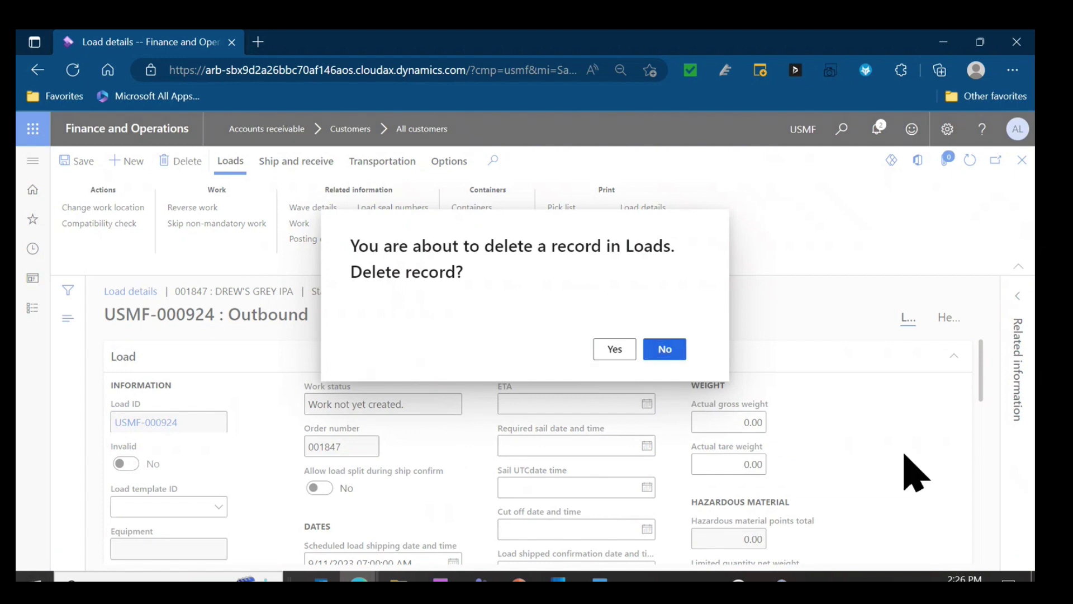
left_click(1022, 160)
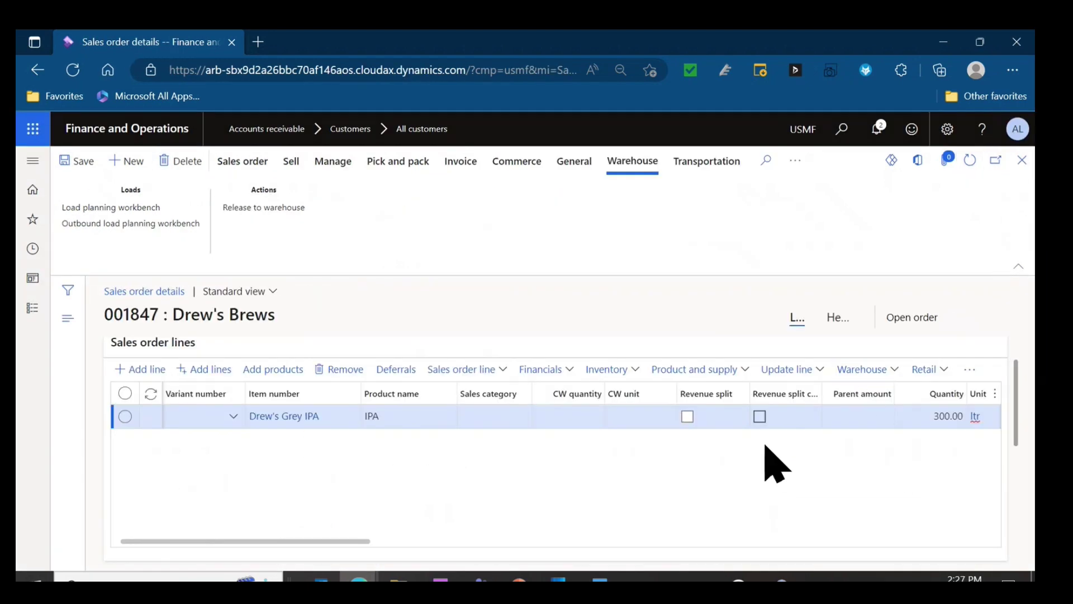
Set the order fulfillment policy to 75% Warning and save
left_click(839, 317)
left_click(454, 456)
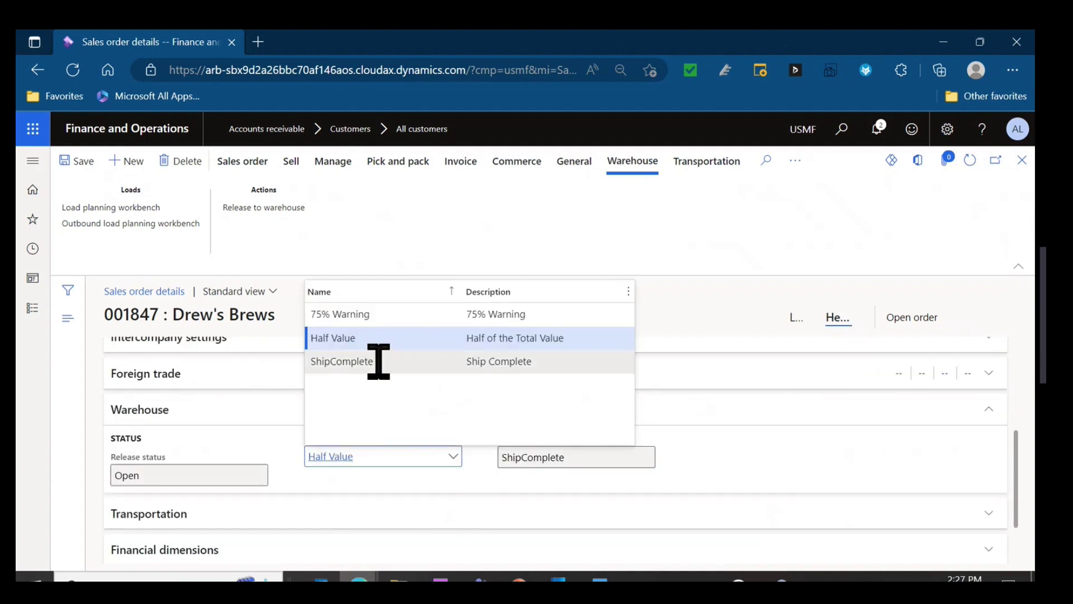
left_click(374, 316)
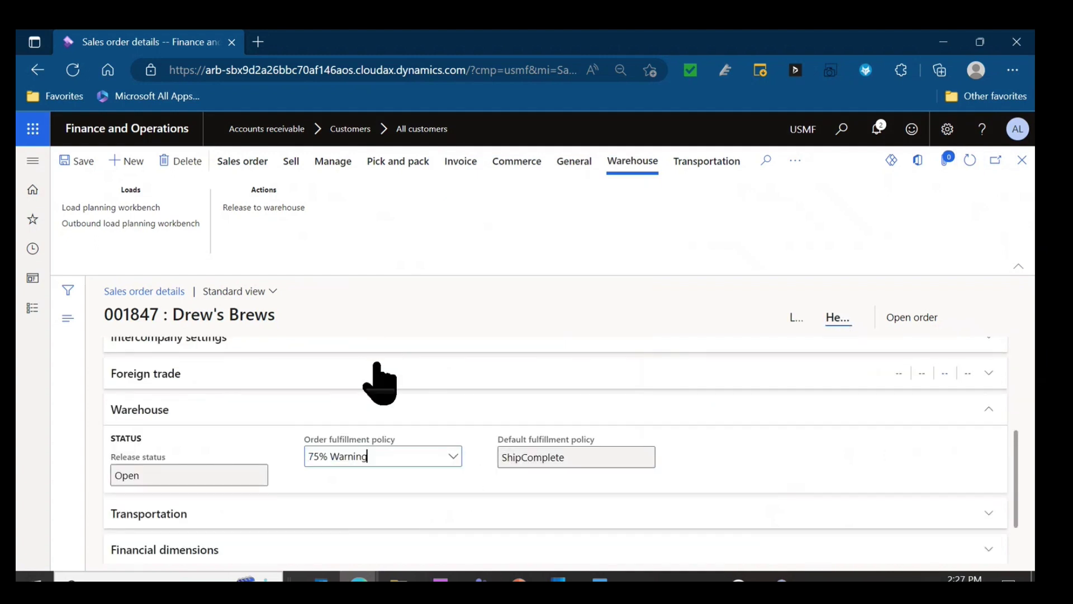
left_click(76, 161)
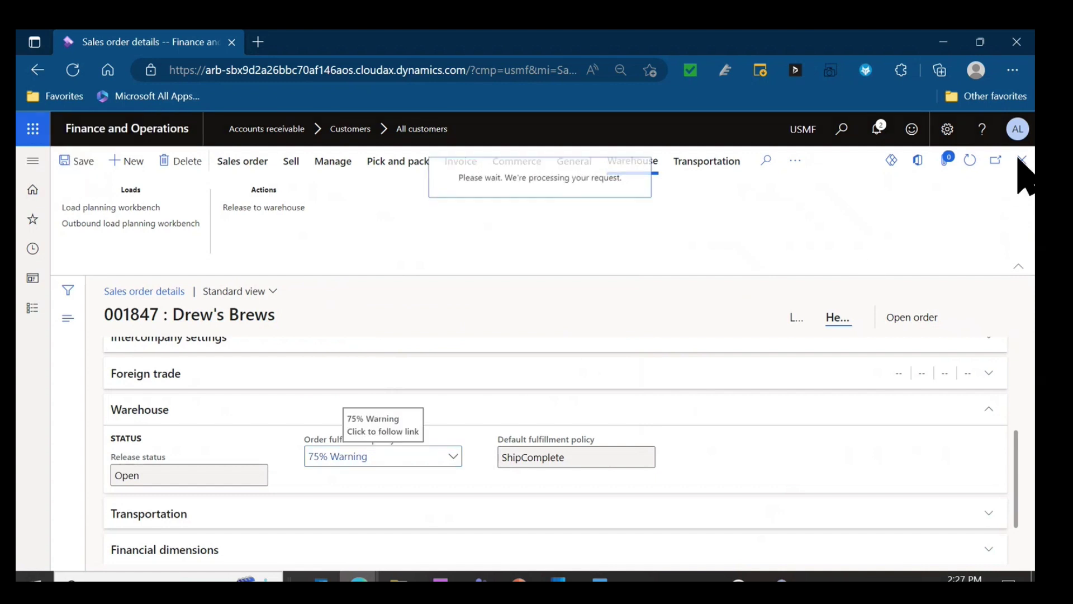
Re-release the order, accepting the unmet 75.00 rate warning and wave USMF-000001197 messages
left_click(258, 208)
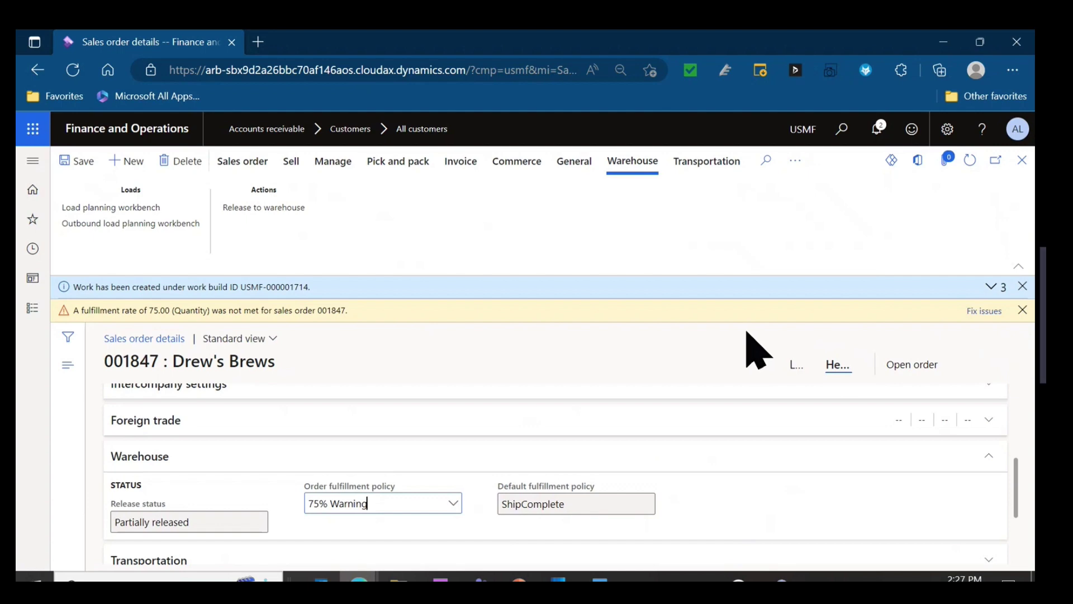
left_click(992, 286)
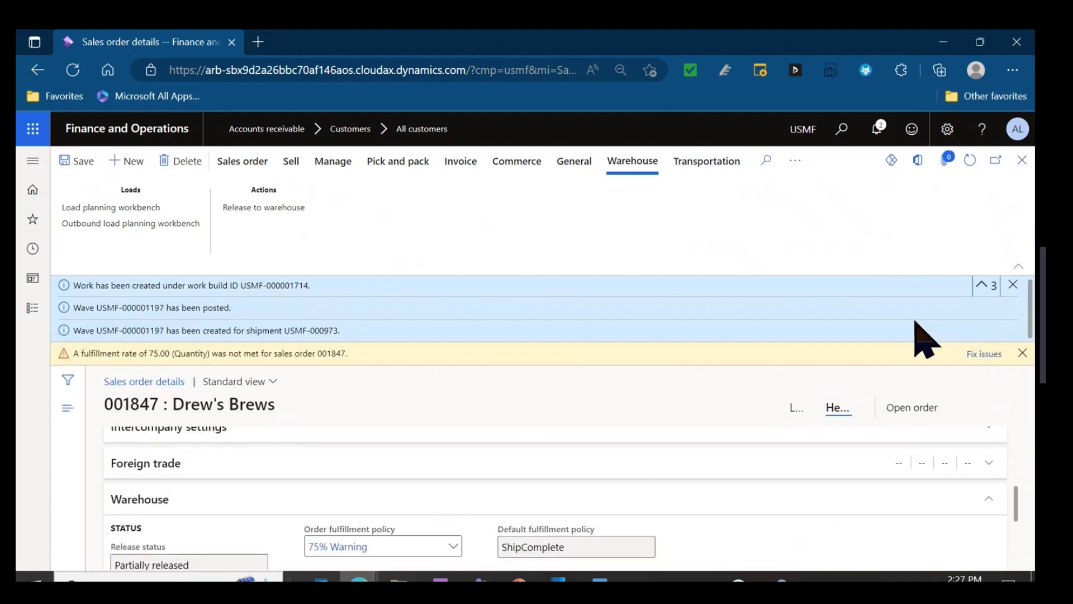
left_click(1023, 353)
left_click(1013, 286)
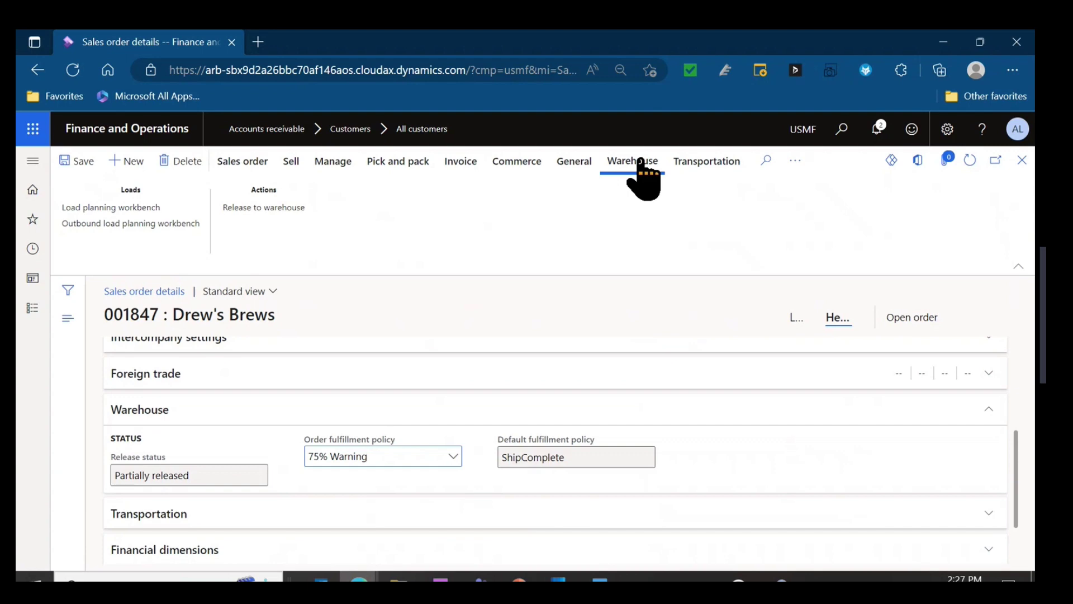
Open the Release to warehouse page from Warehouse management's Release to warehouse group
left_click(32, 162)
scroll(92, 328, "down", 15)
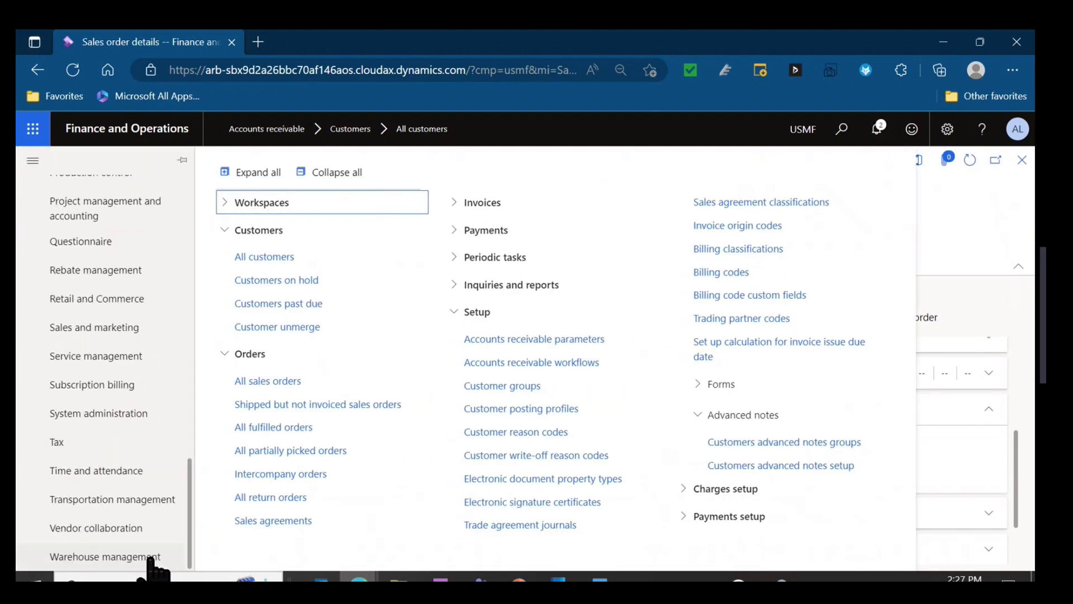
left_click(150, 557)
left_click(284, 259)
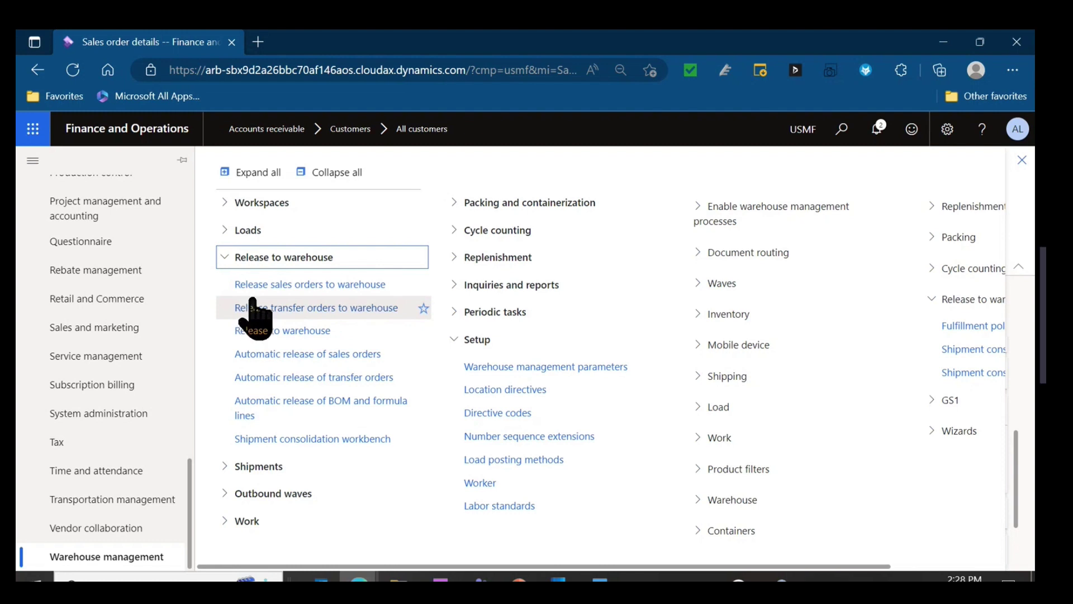
left_click(294, 331)
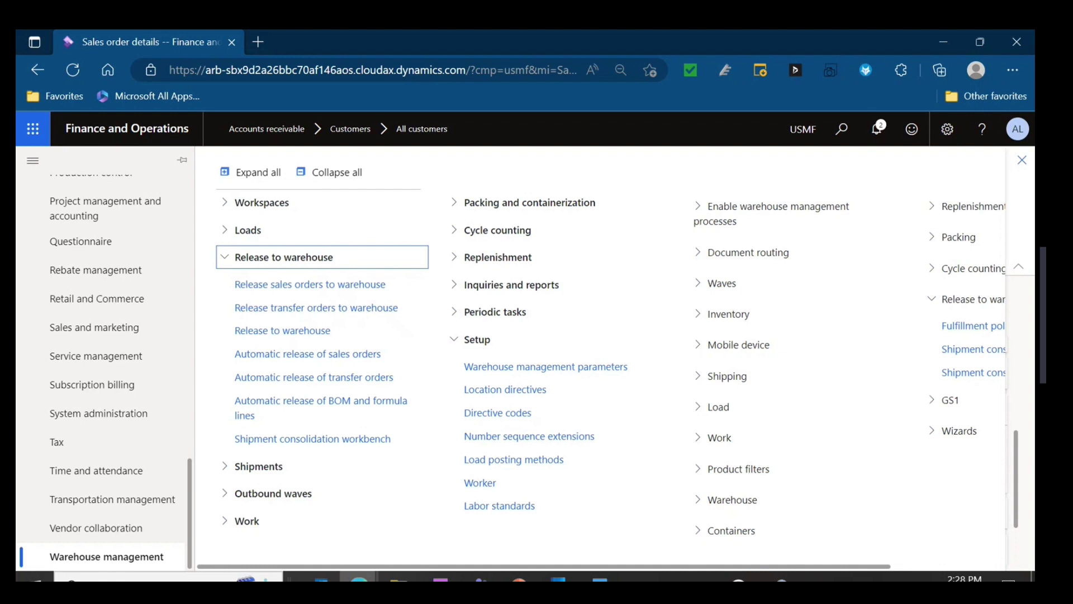
key("alt+Tab")
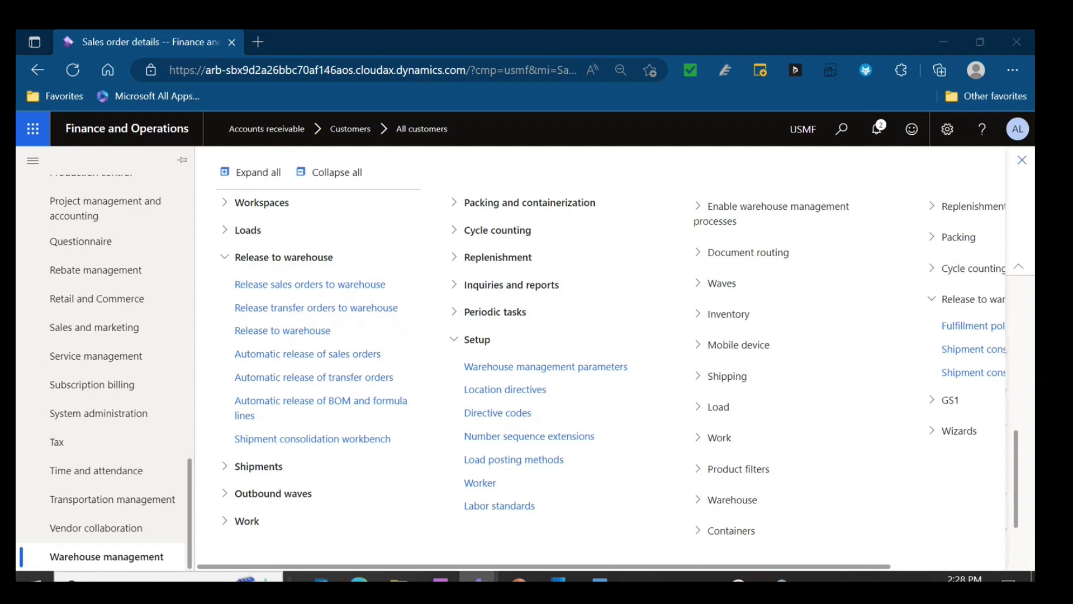